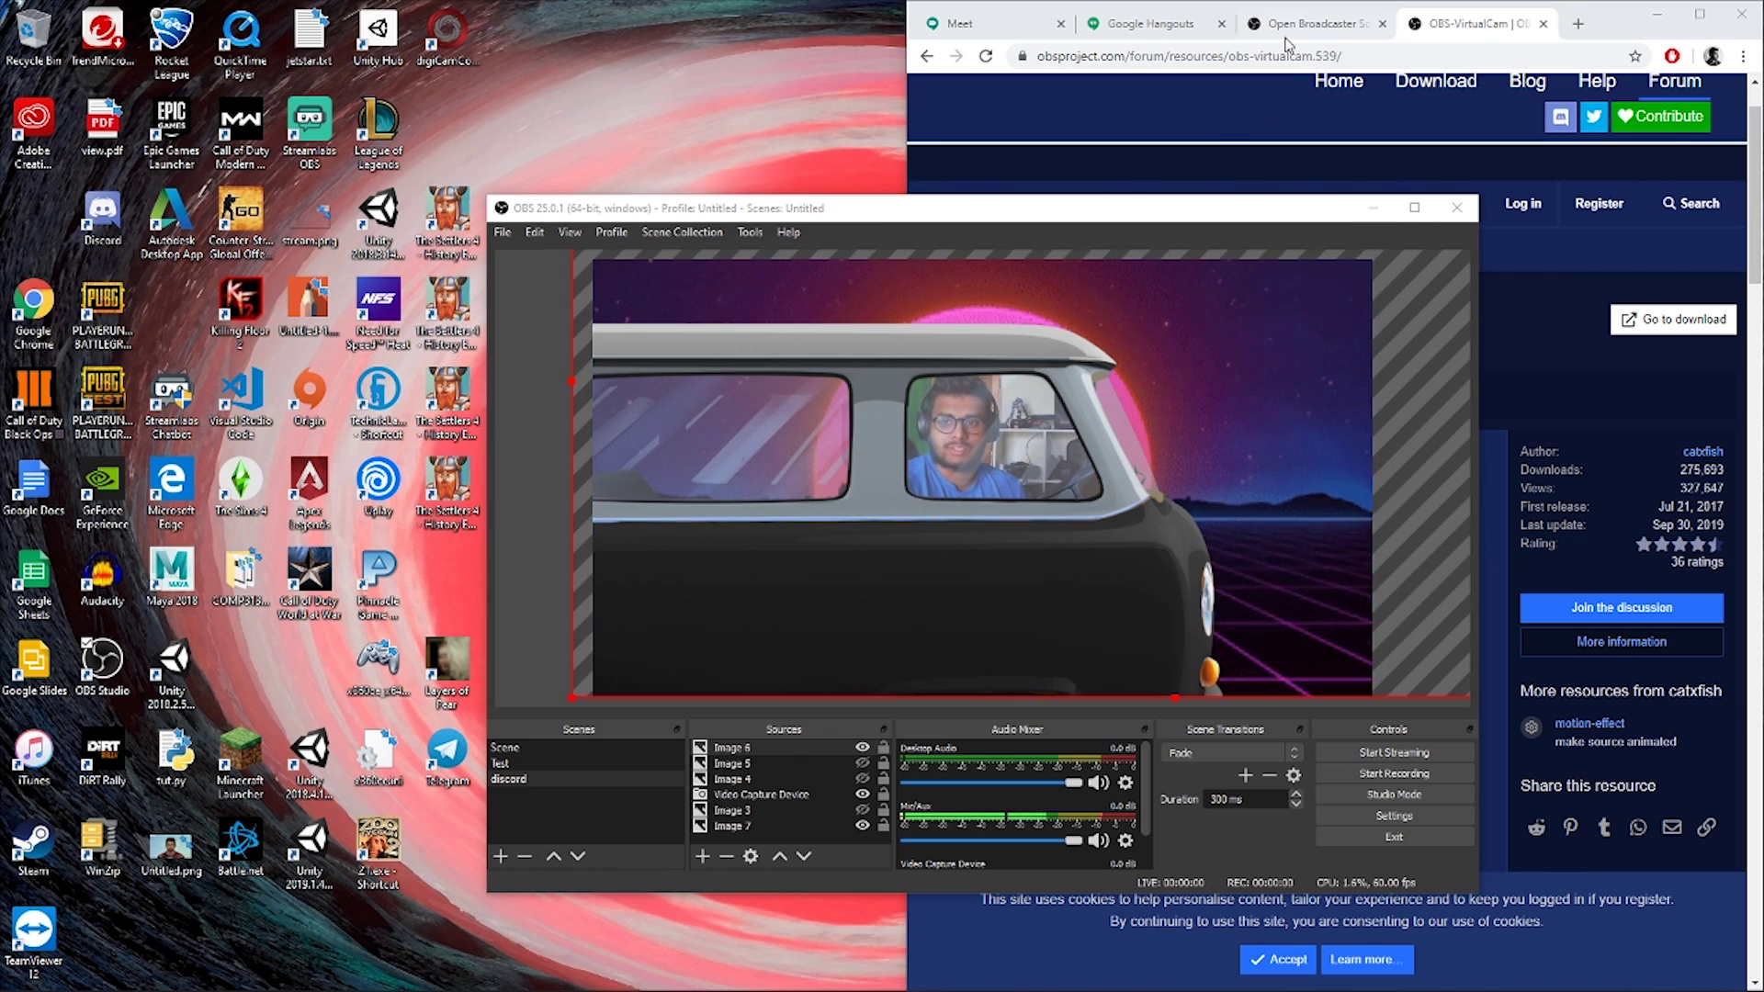
Step: Show the obsproject.com home page and move the OBS window to the top-left beside it
click(1309, 23)
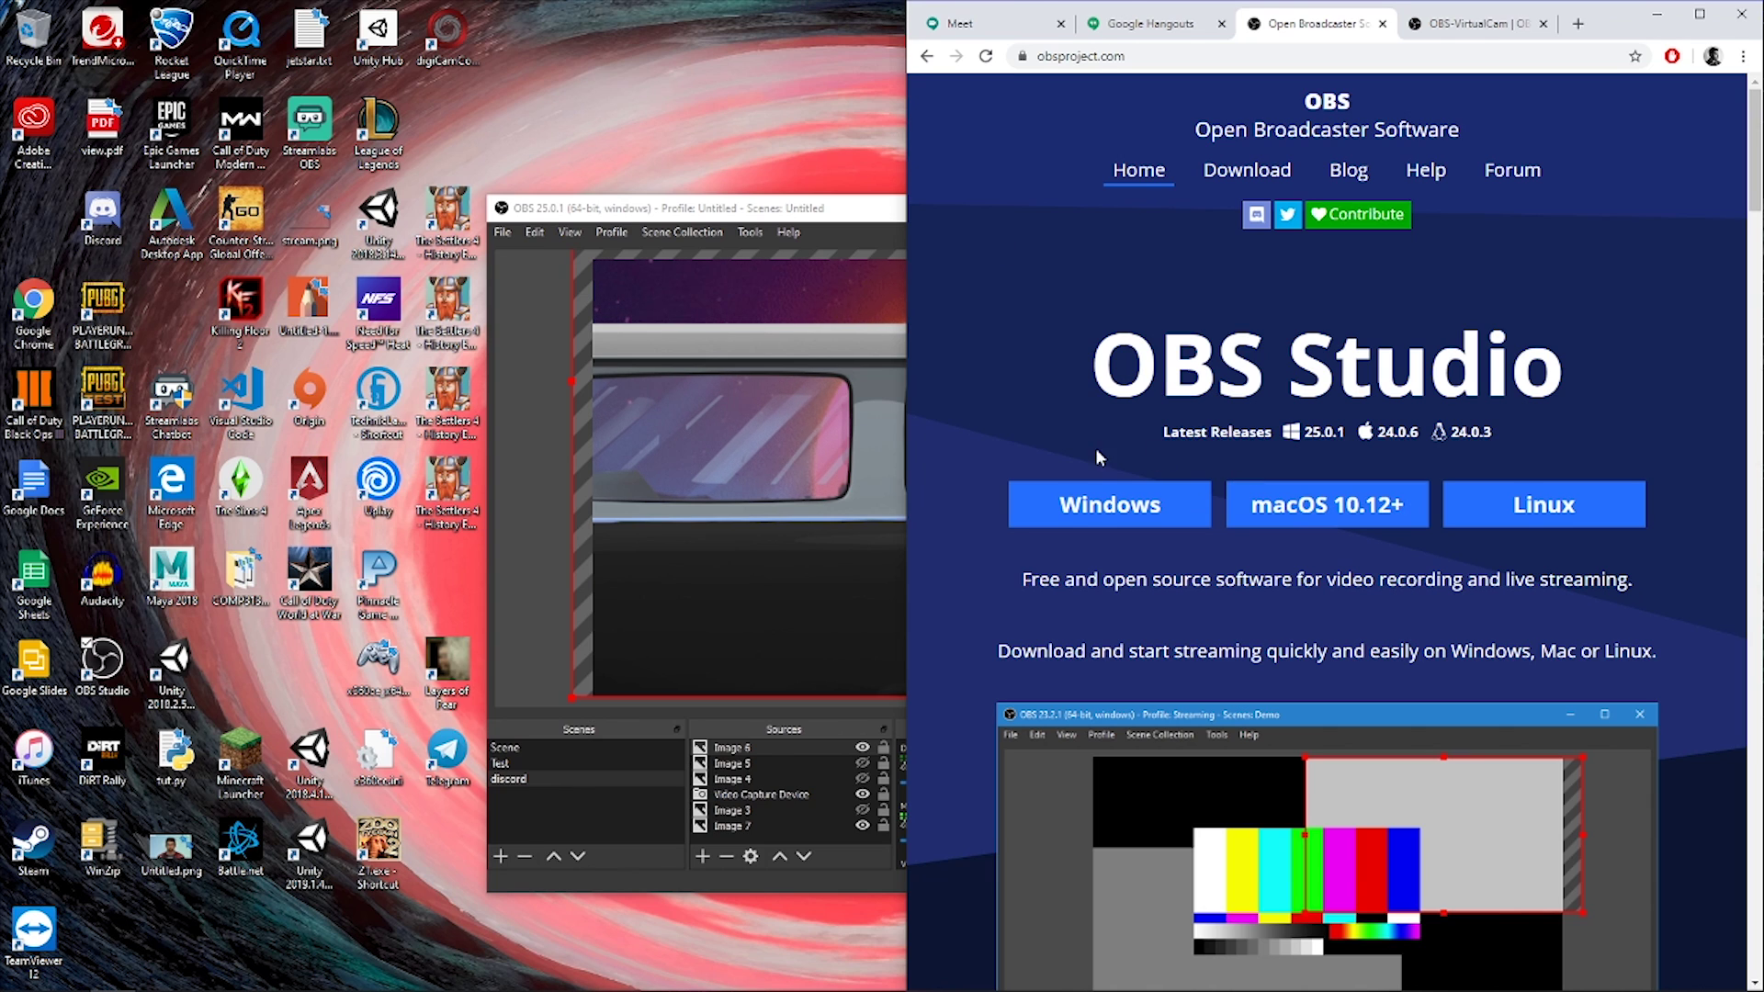
drag(866, 213, 428, 64)
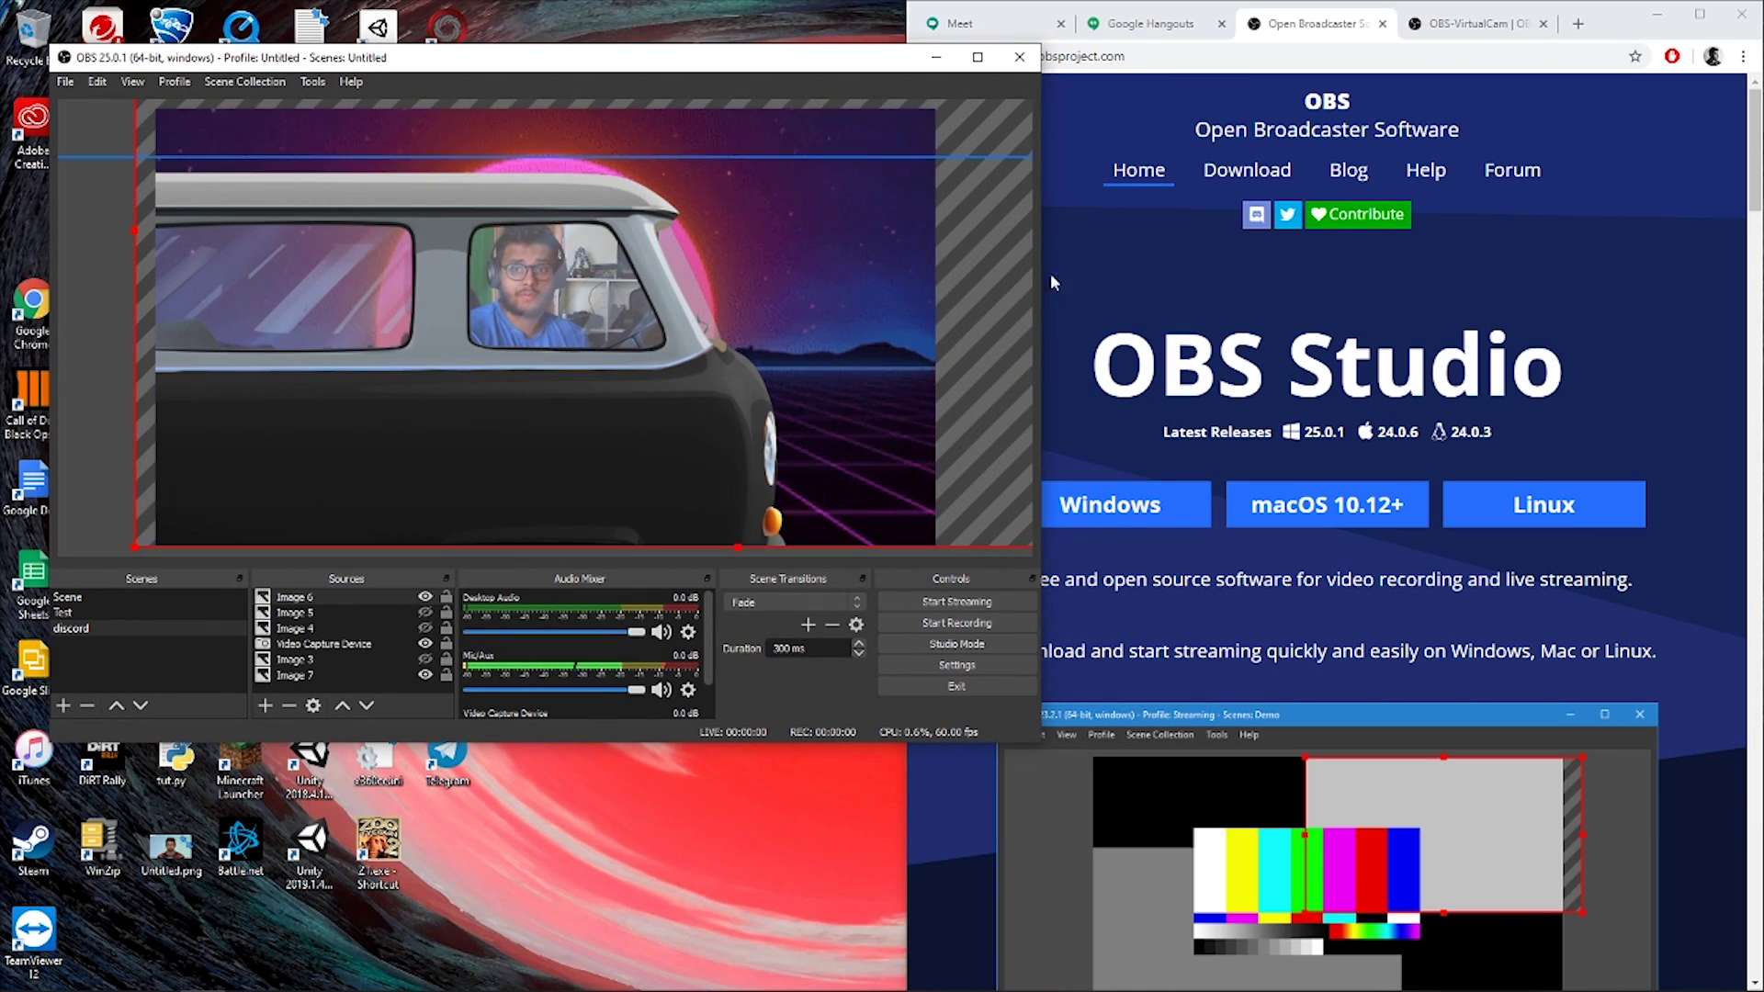
Step: Download the OBS-VirtualCam 2.0.4 installer from its forum resource page, then return to OBS
click(1460, 35)
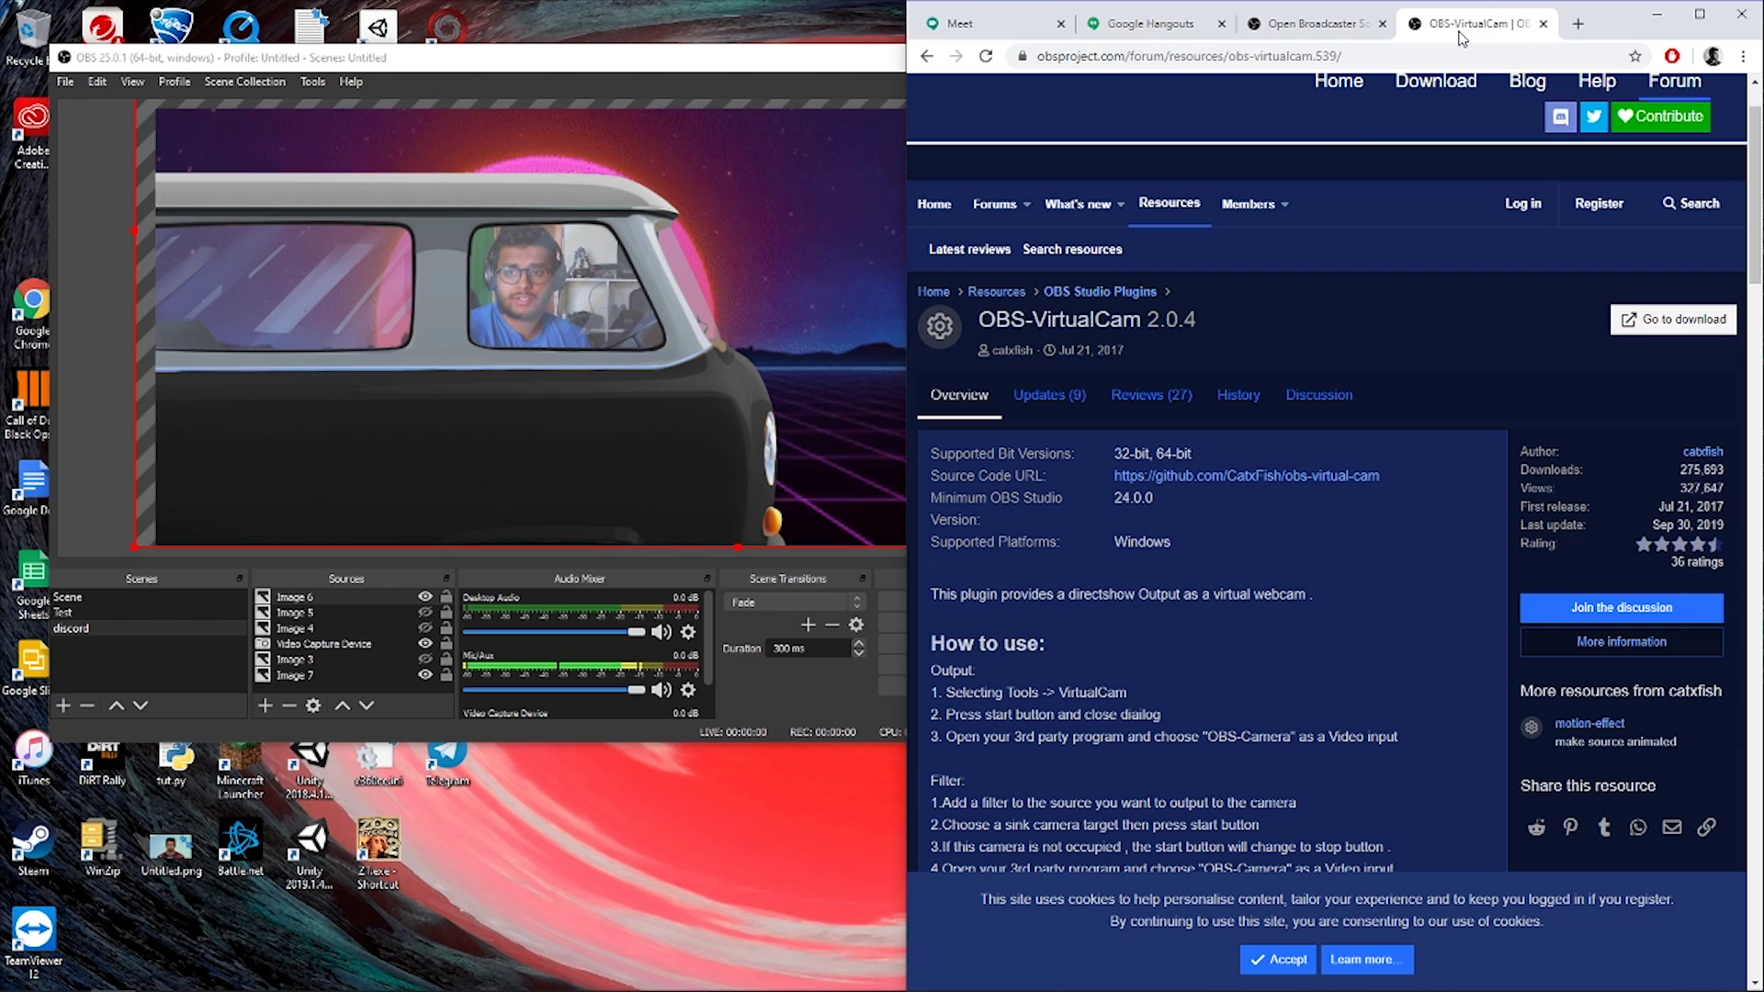
drag(1234, 322, 956, 312)
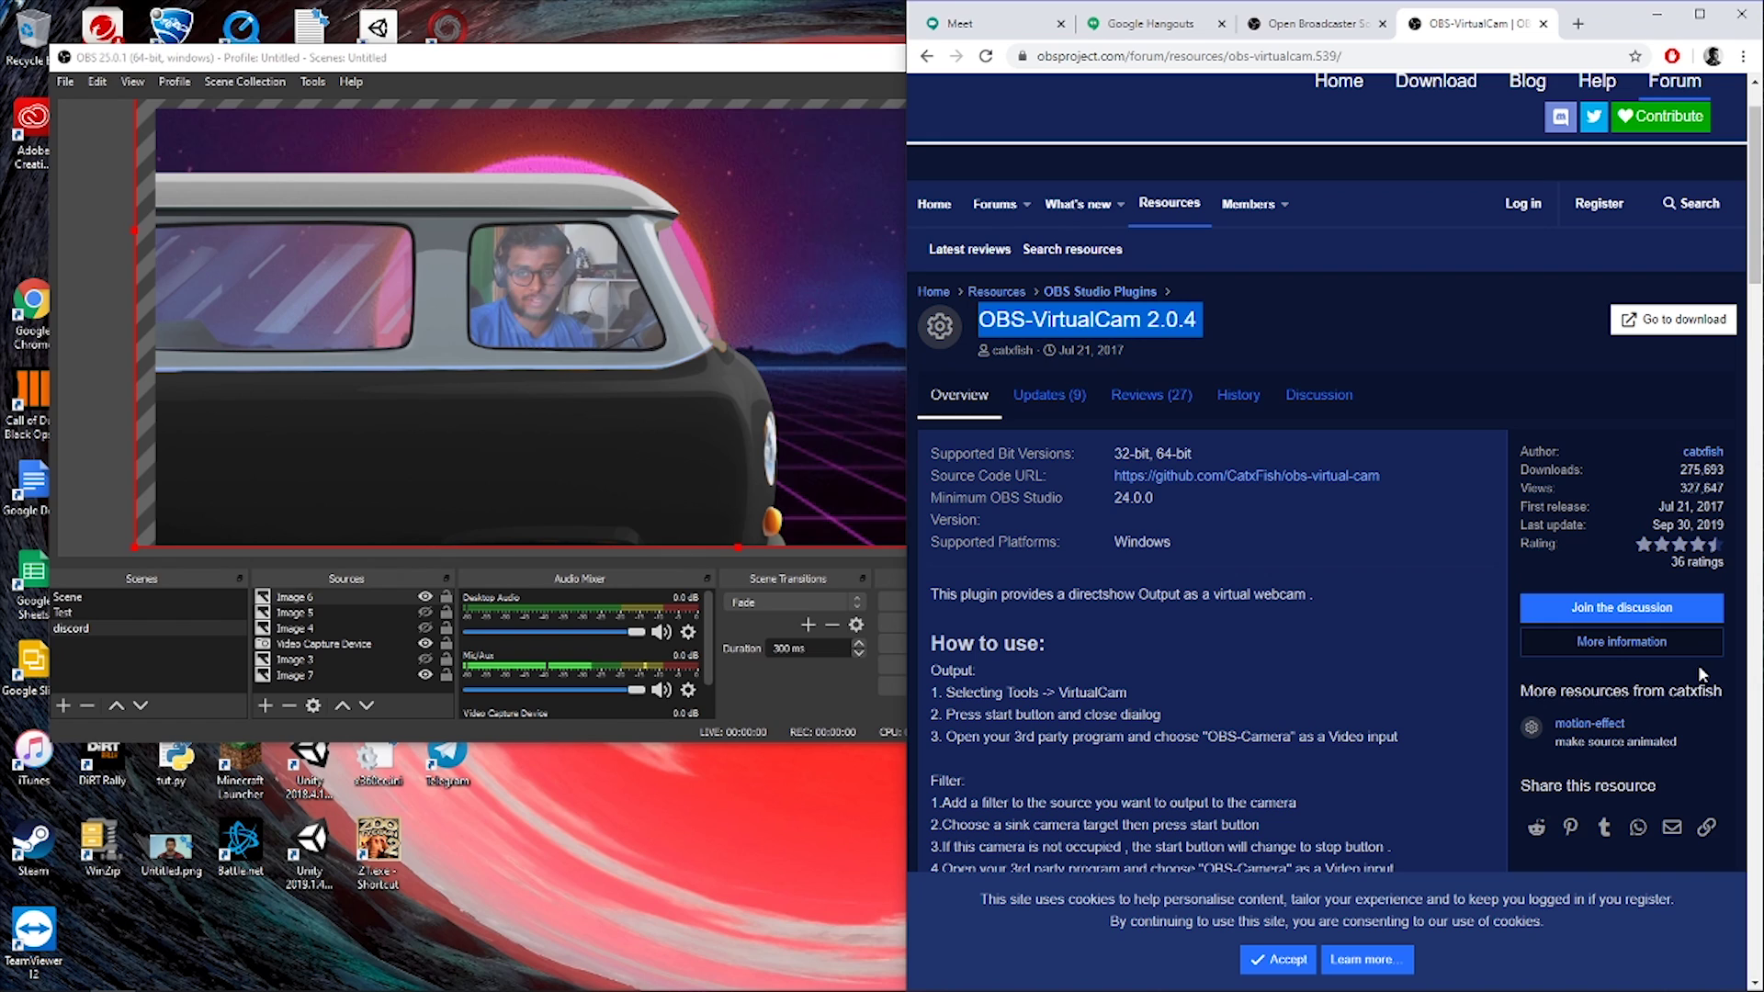
click(1325, 335)
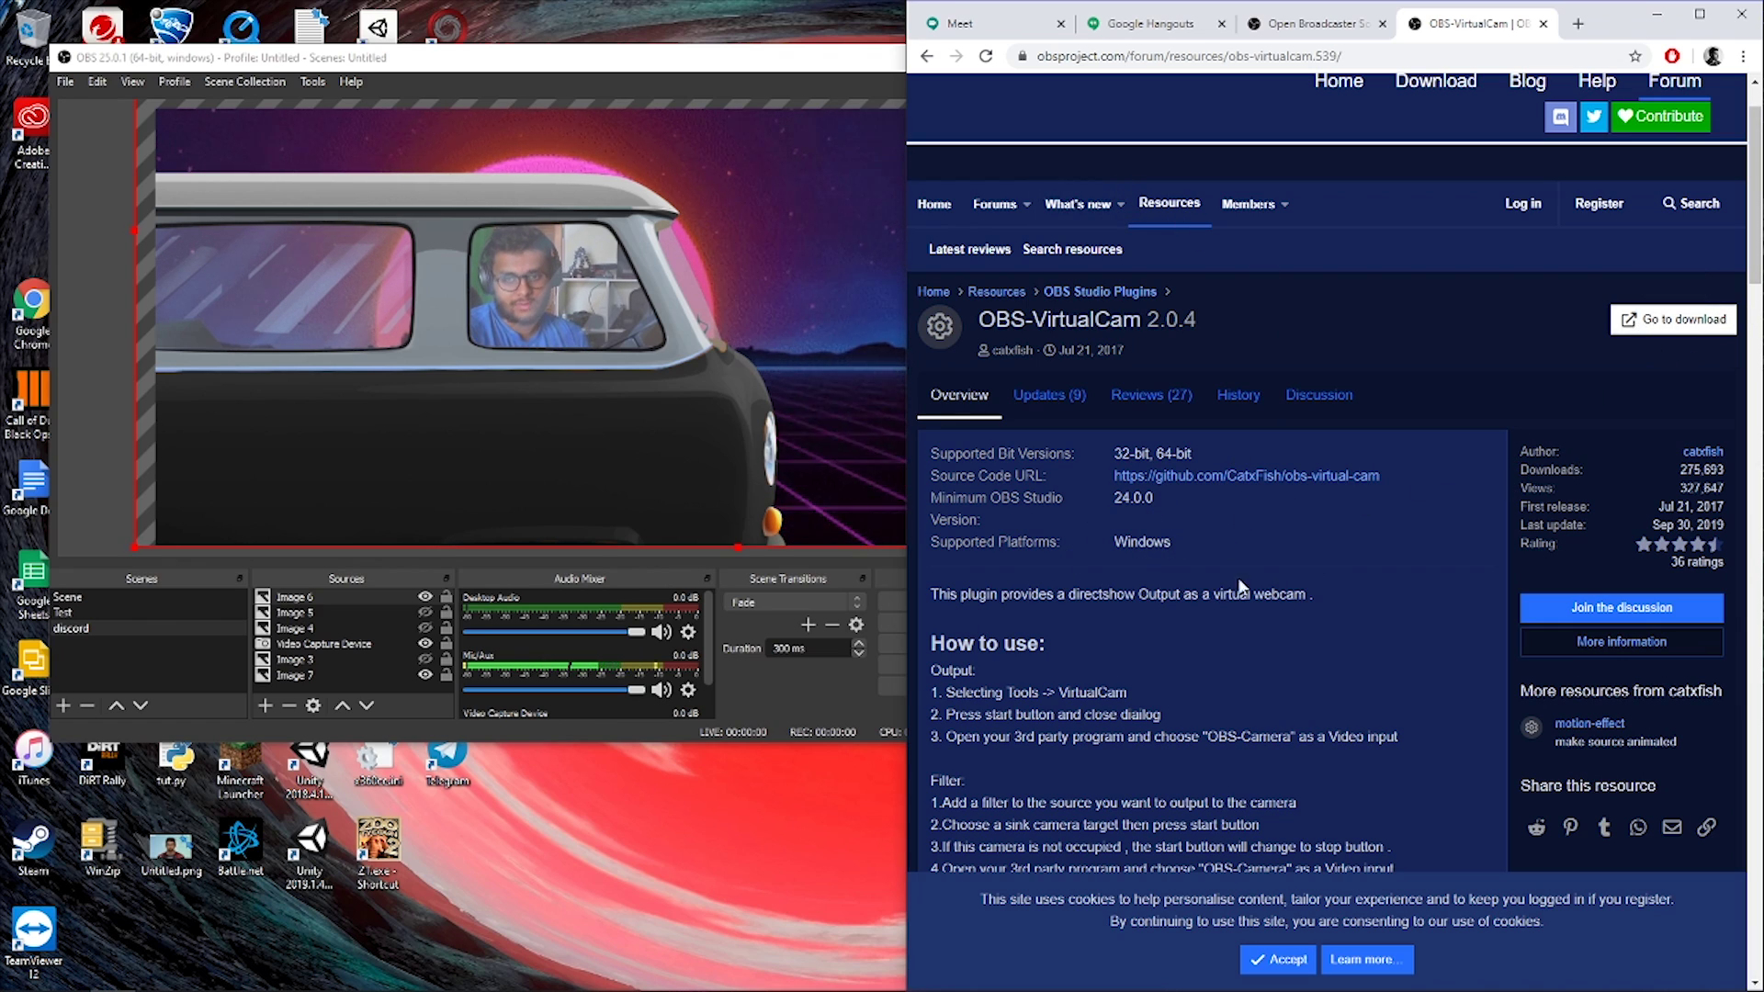
drag(1101, 552, 1129, 585)
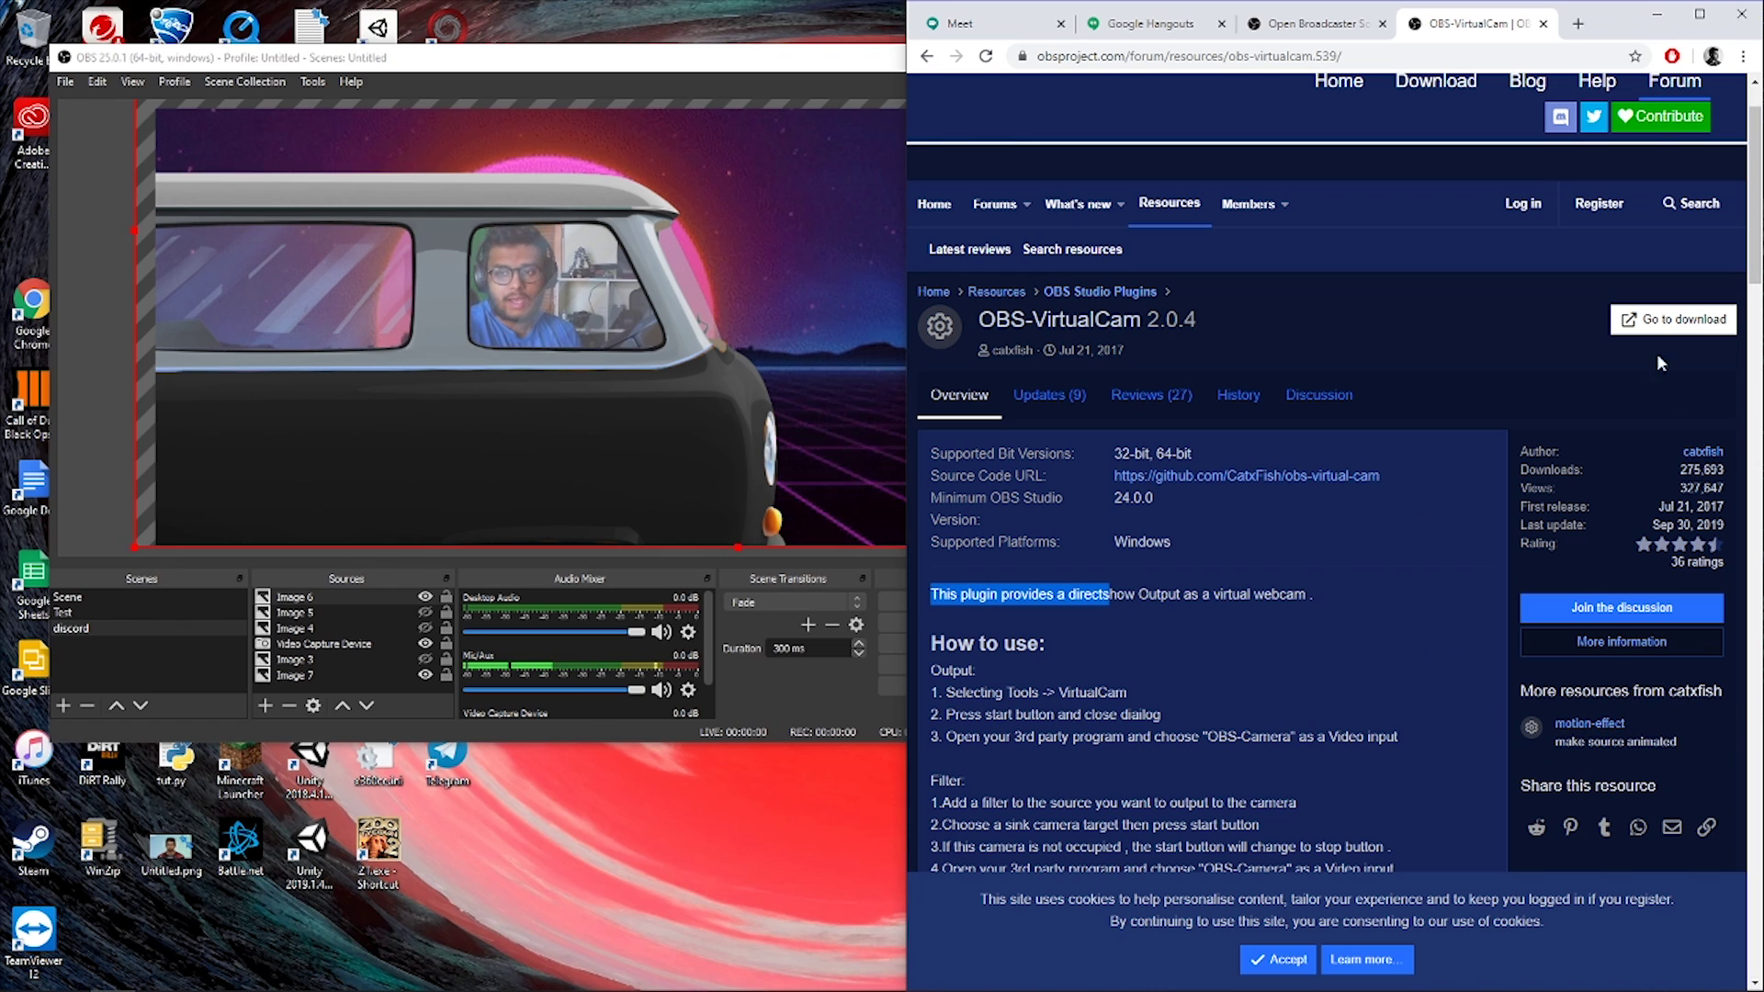
click(1670, 319)
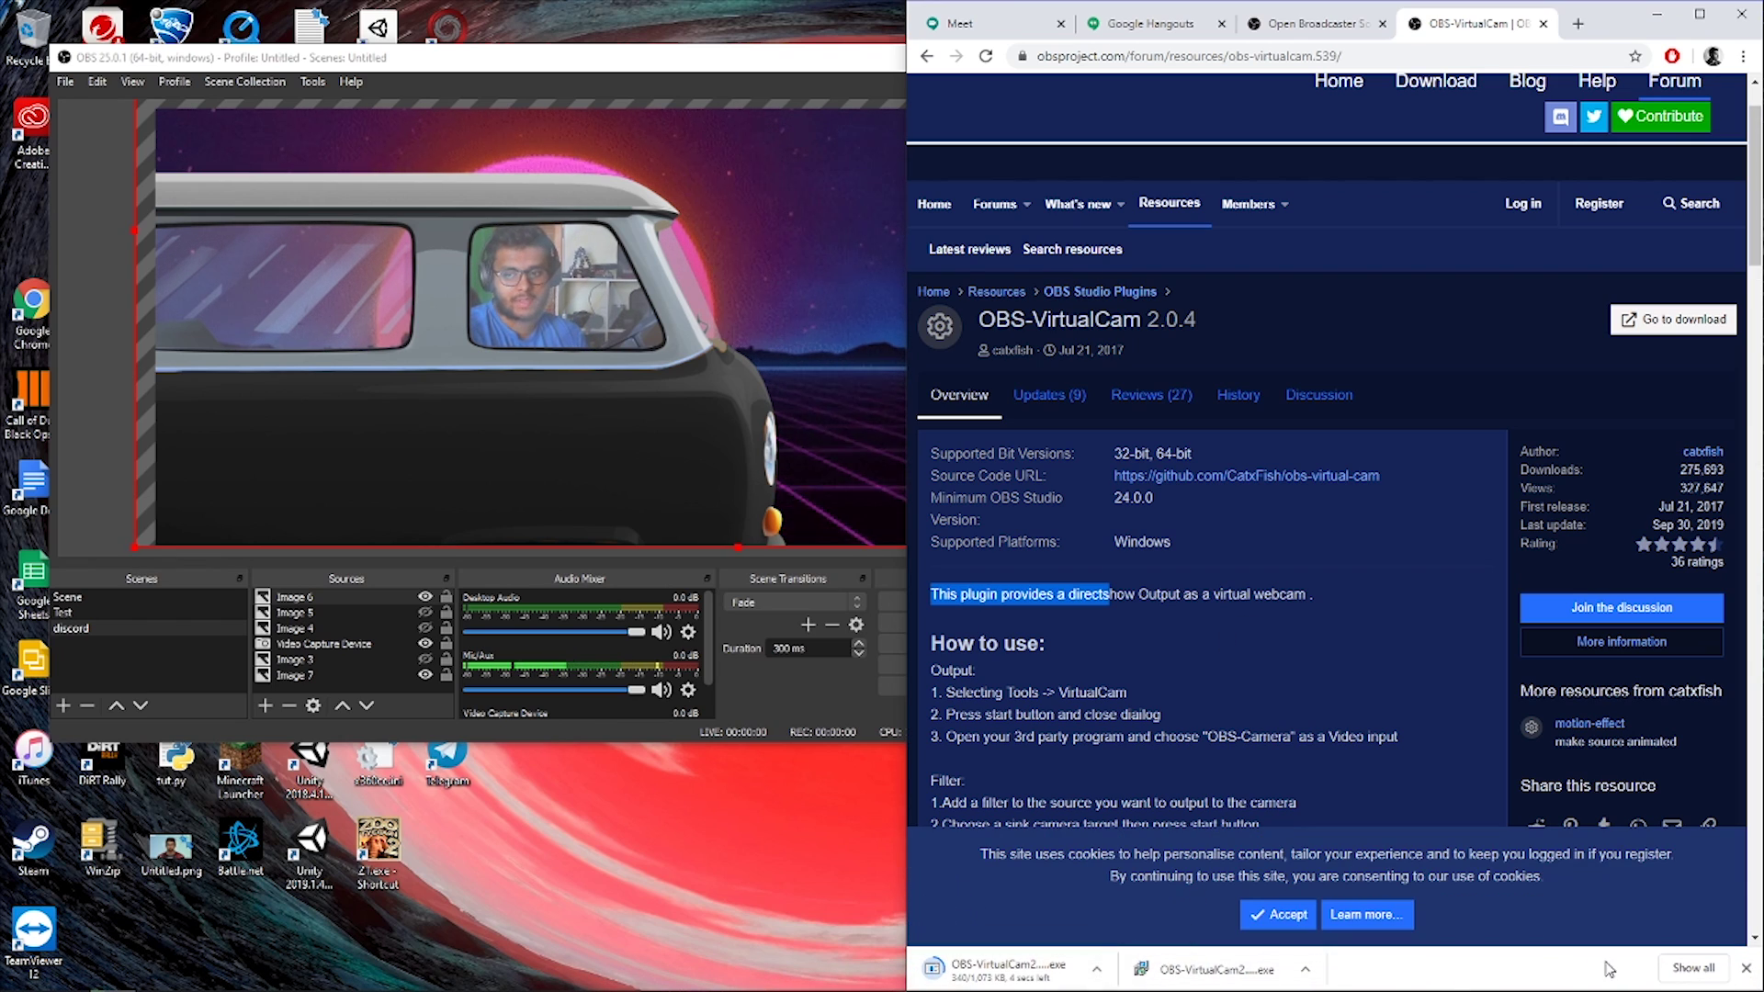
click(1747, 968)
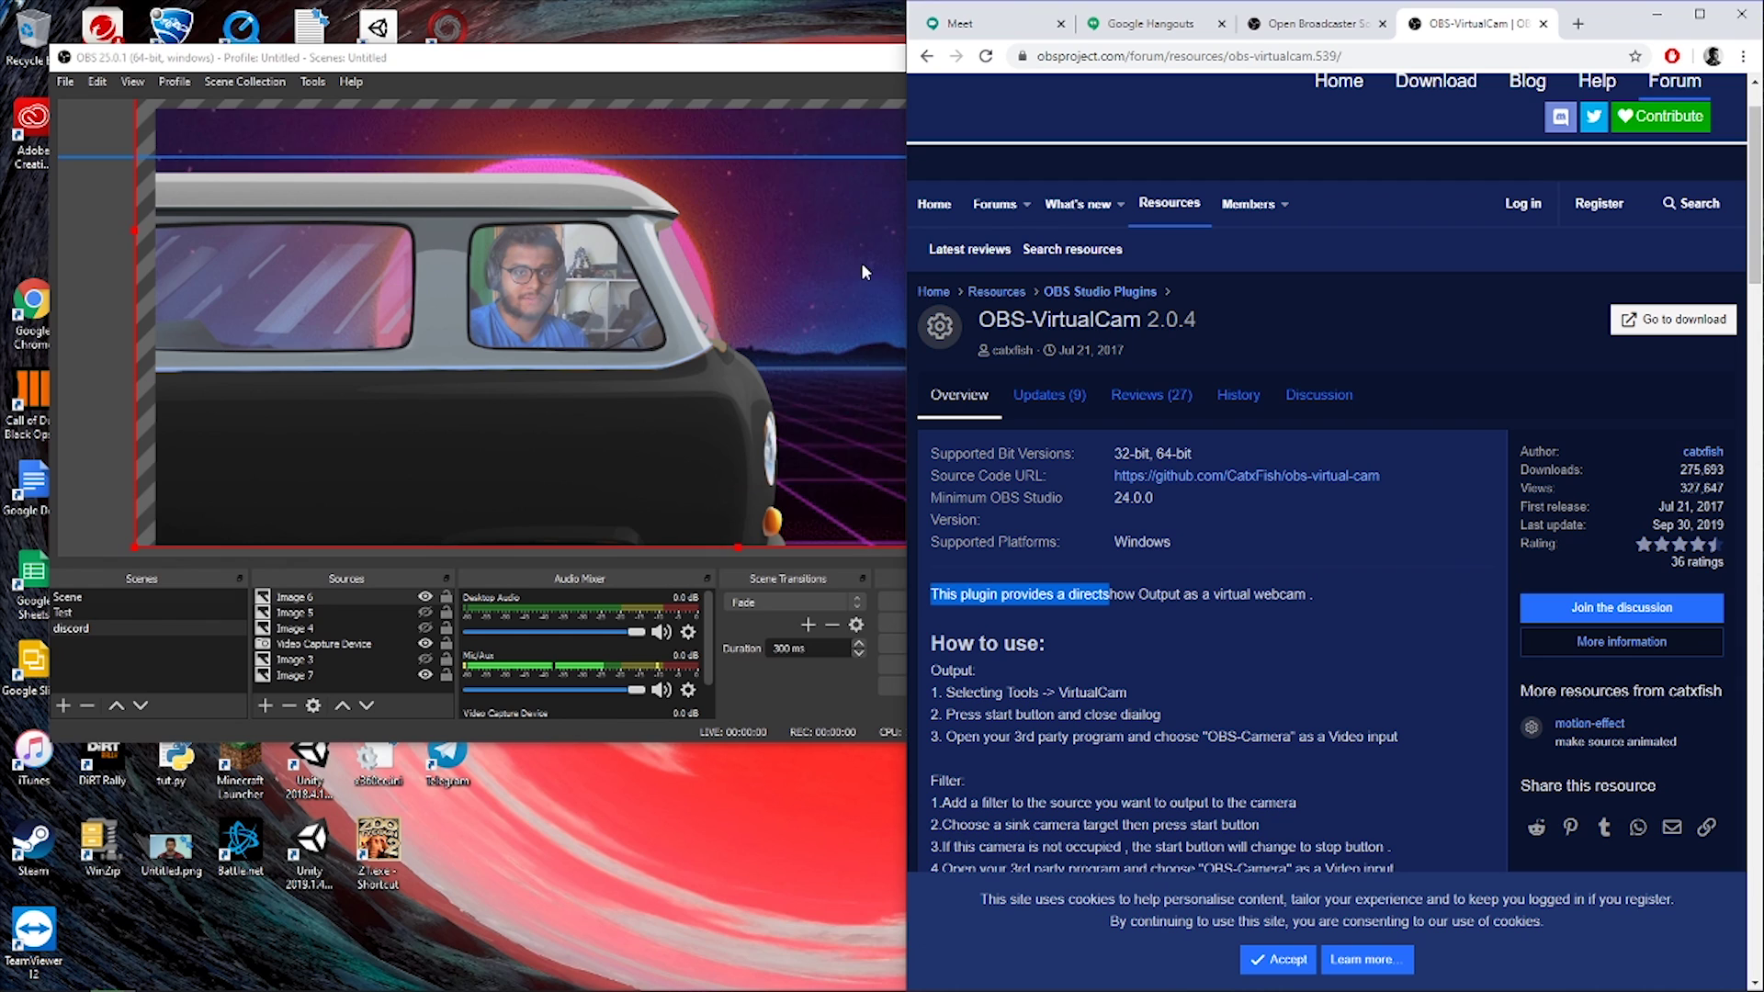
click(838, 74)
Step: Centre the OBS window and bring up its Tools menu to find the VirtualCam entry
drag(839, 73, 1181, 143)
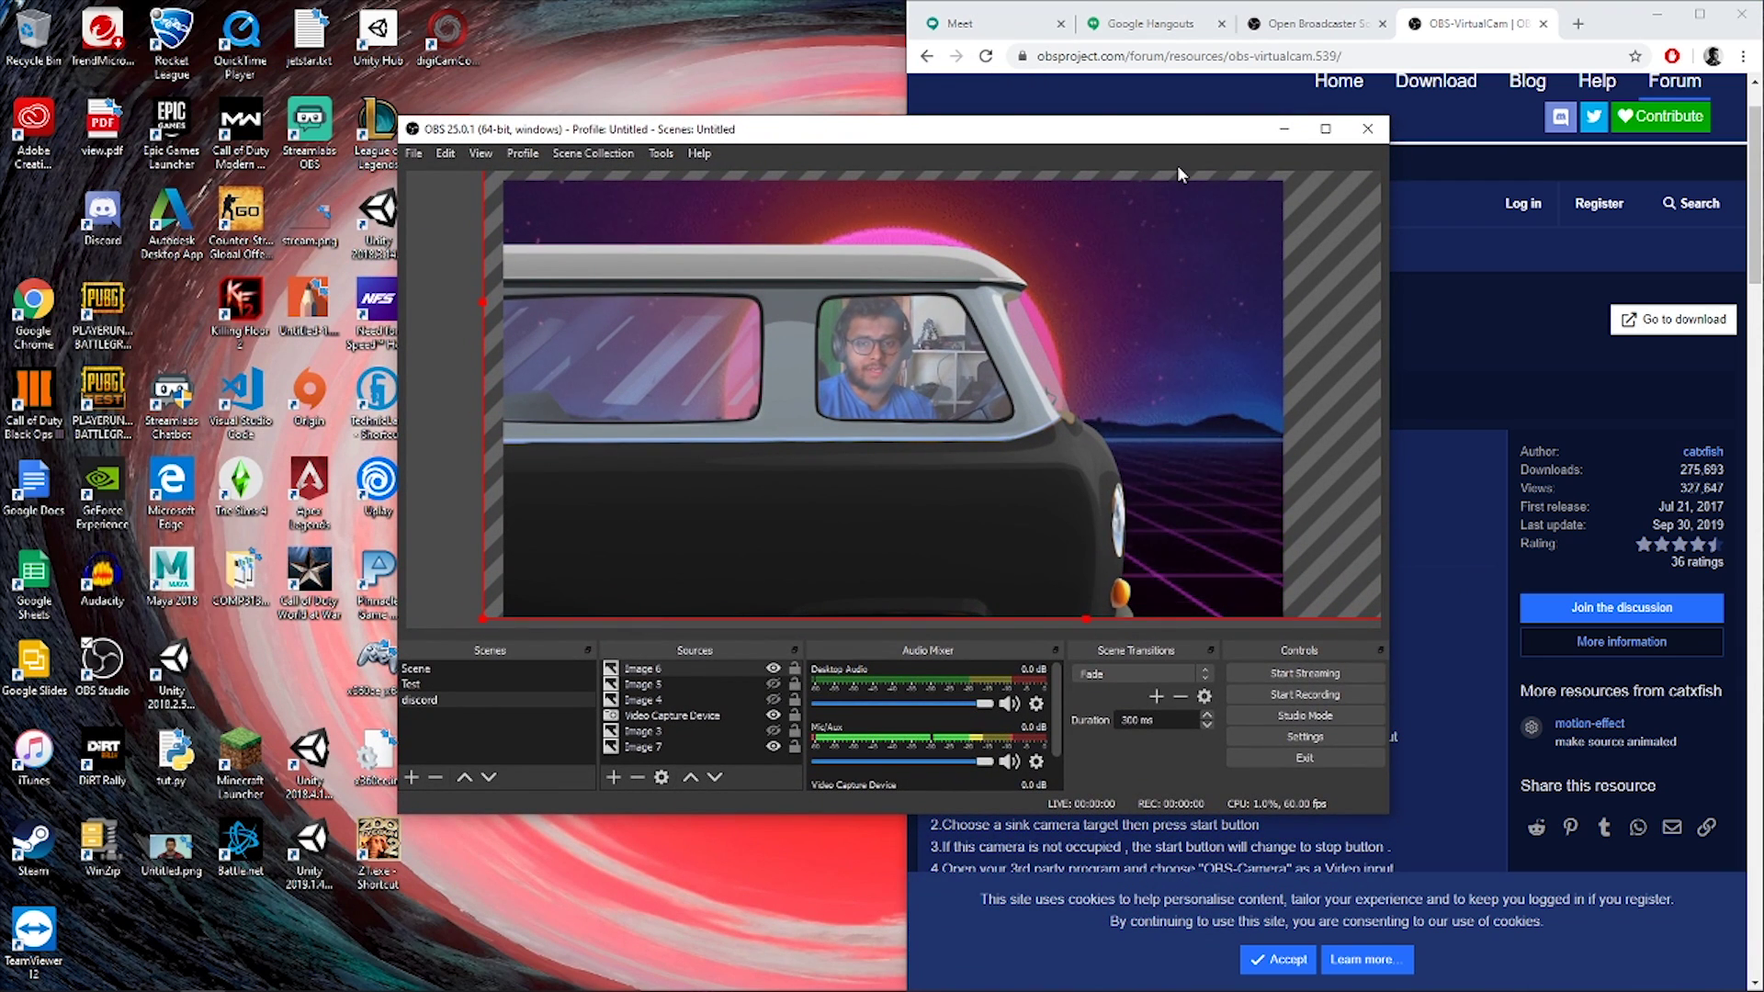
click(1177, 193)
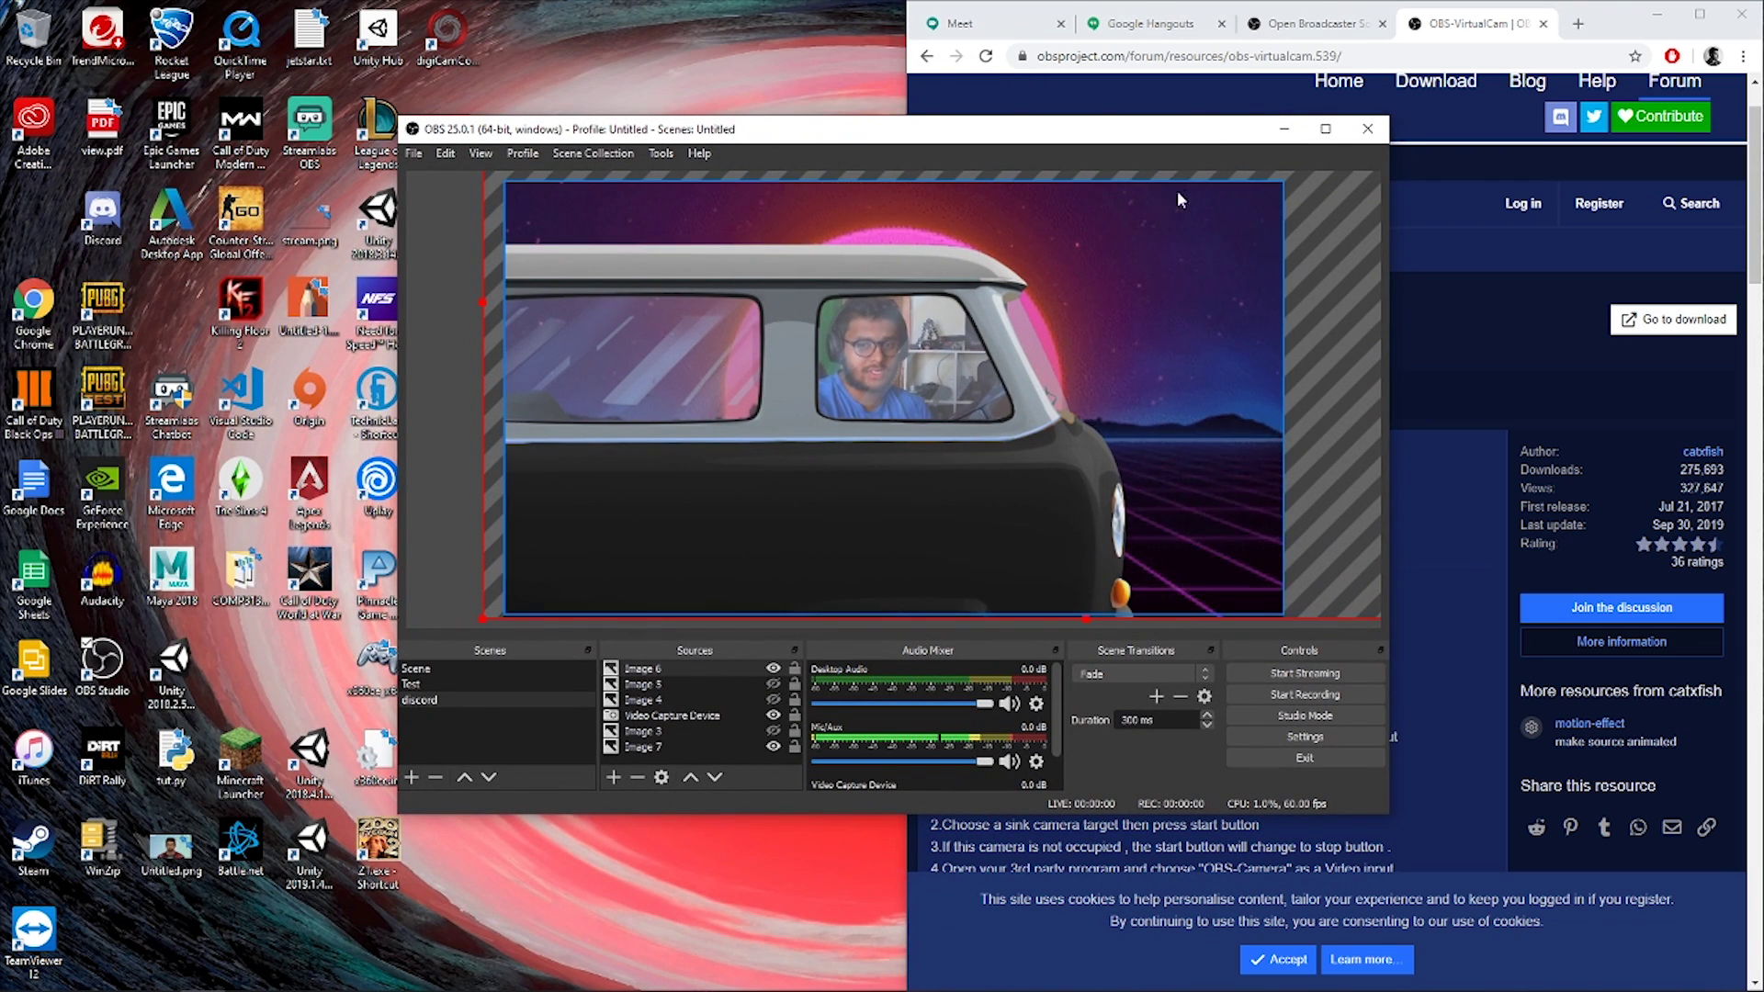
click(661, 153)
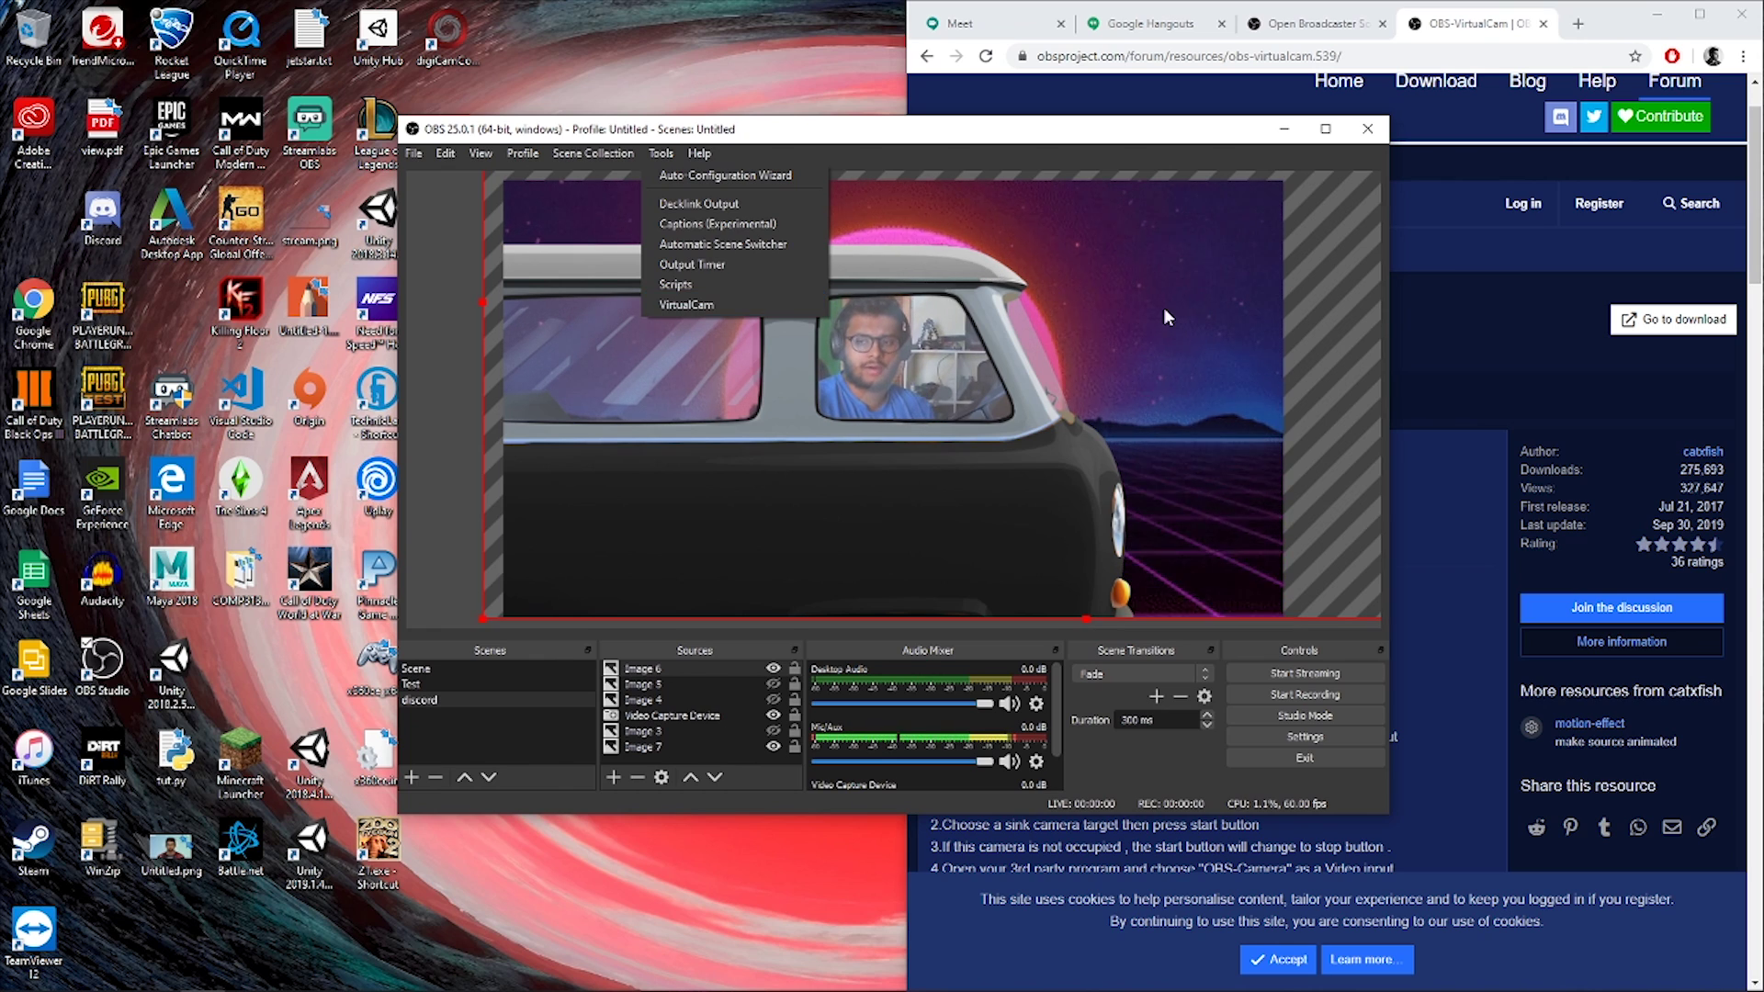
Step: Bring up the VirtualCam settings dialog and place it over the left of the preview
click(781, 305)
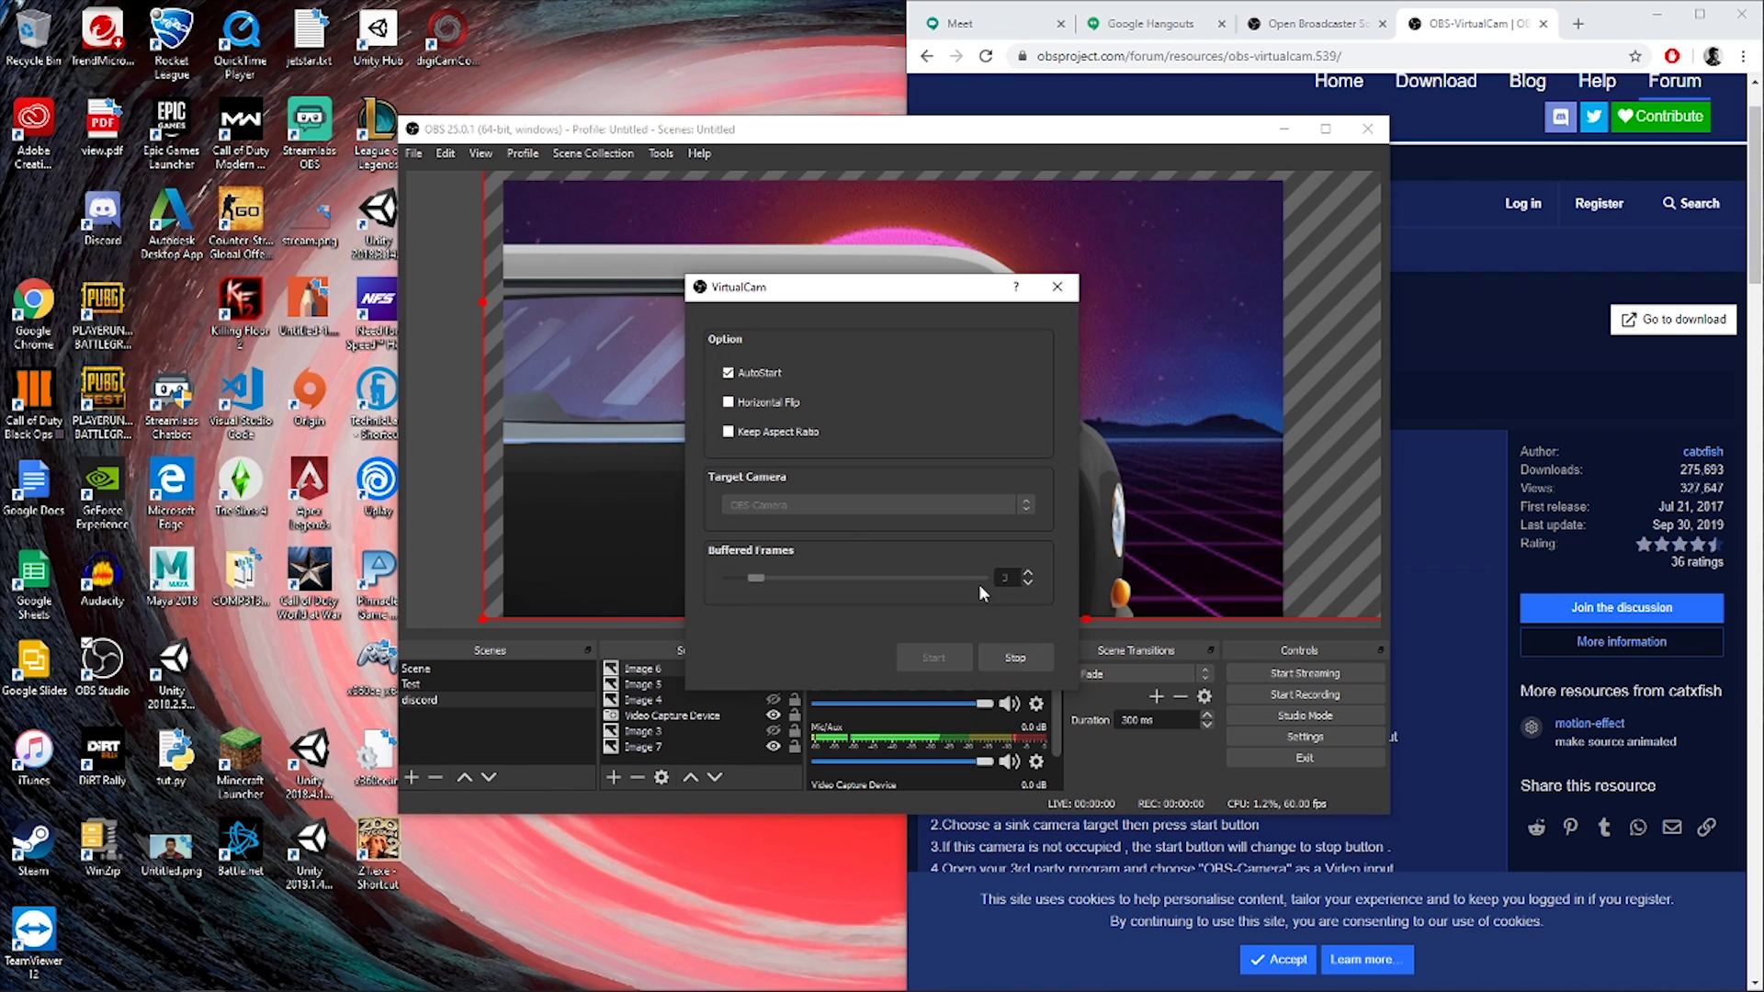
drag(895, 299, 949, 157)
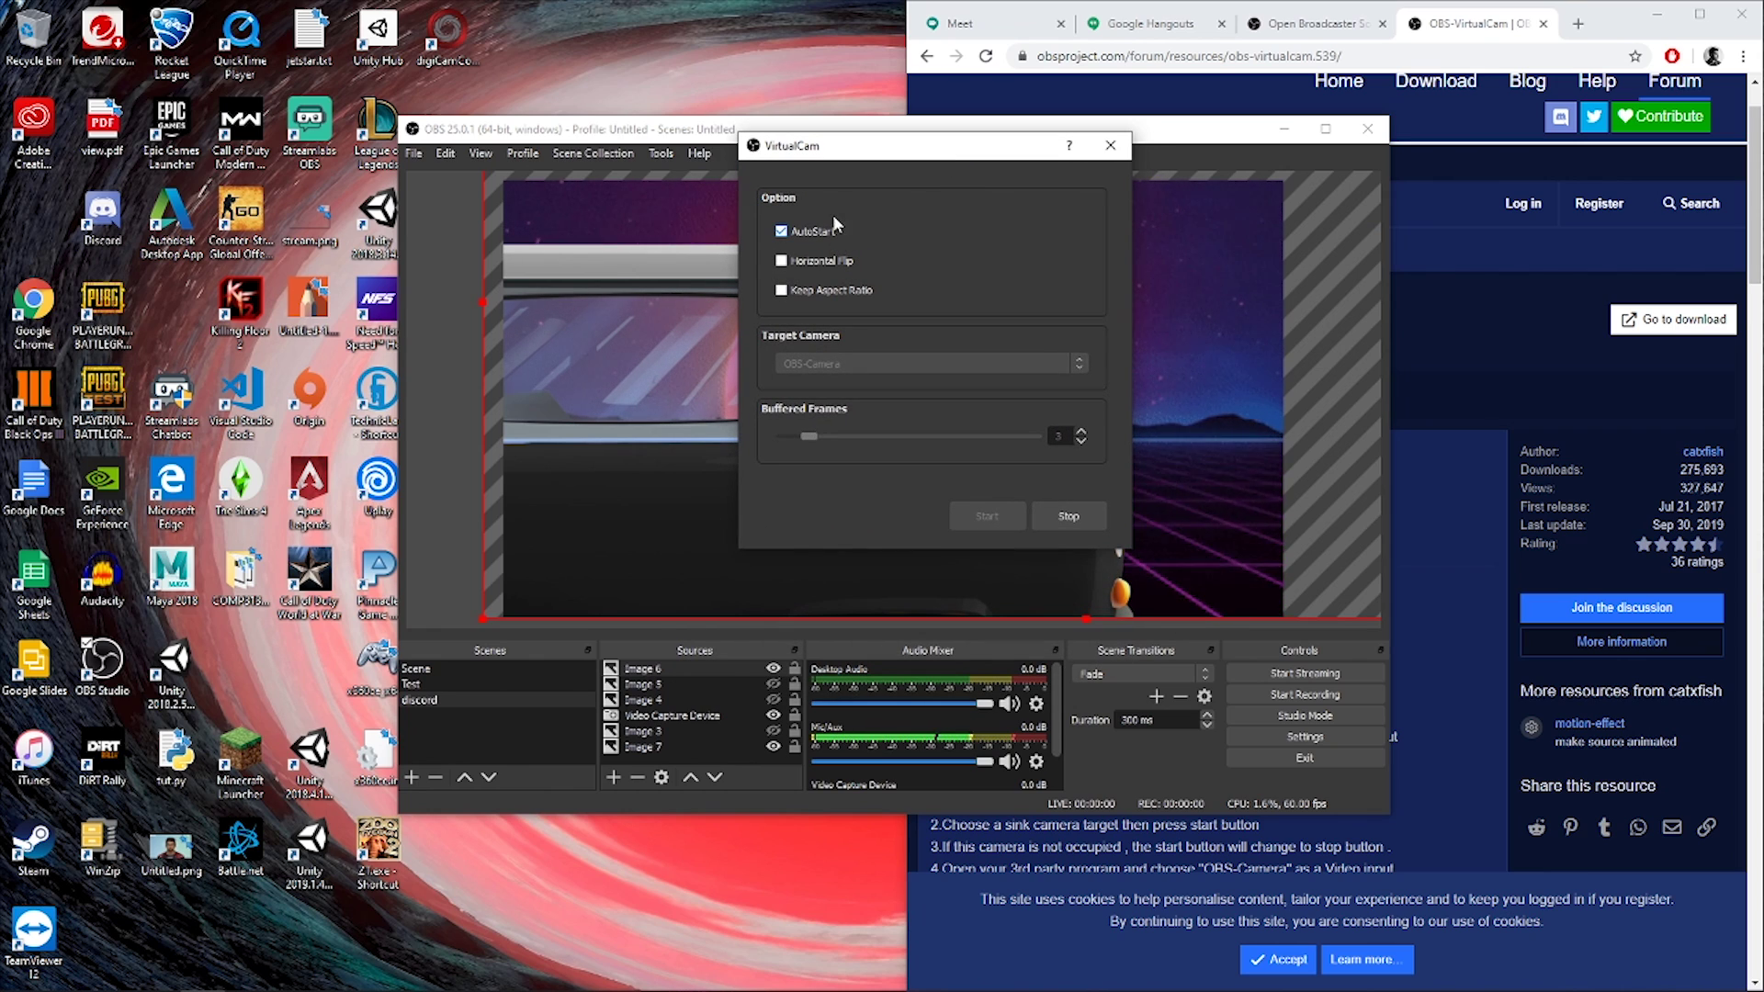
drag(928, 158, 510, 237)
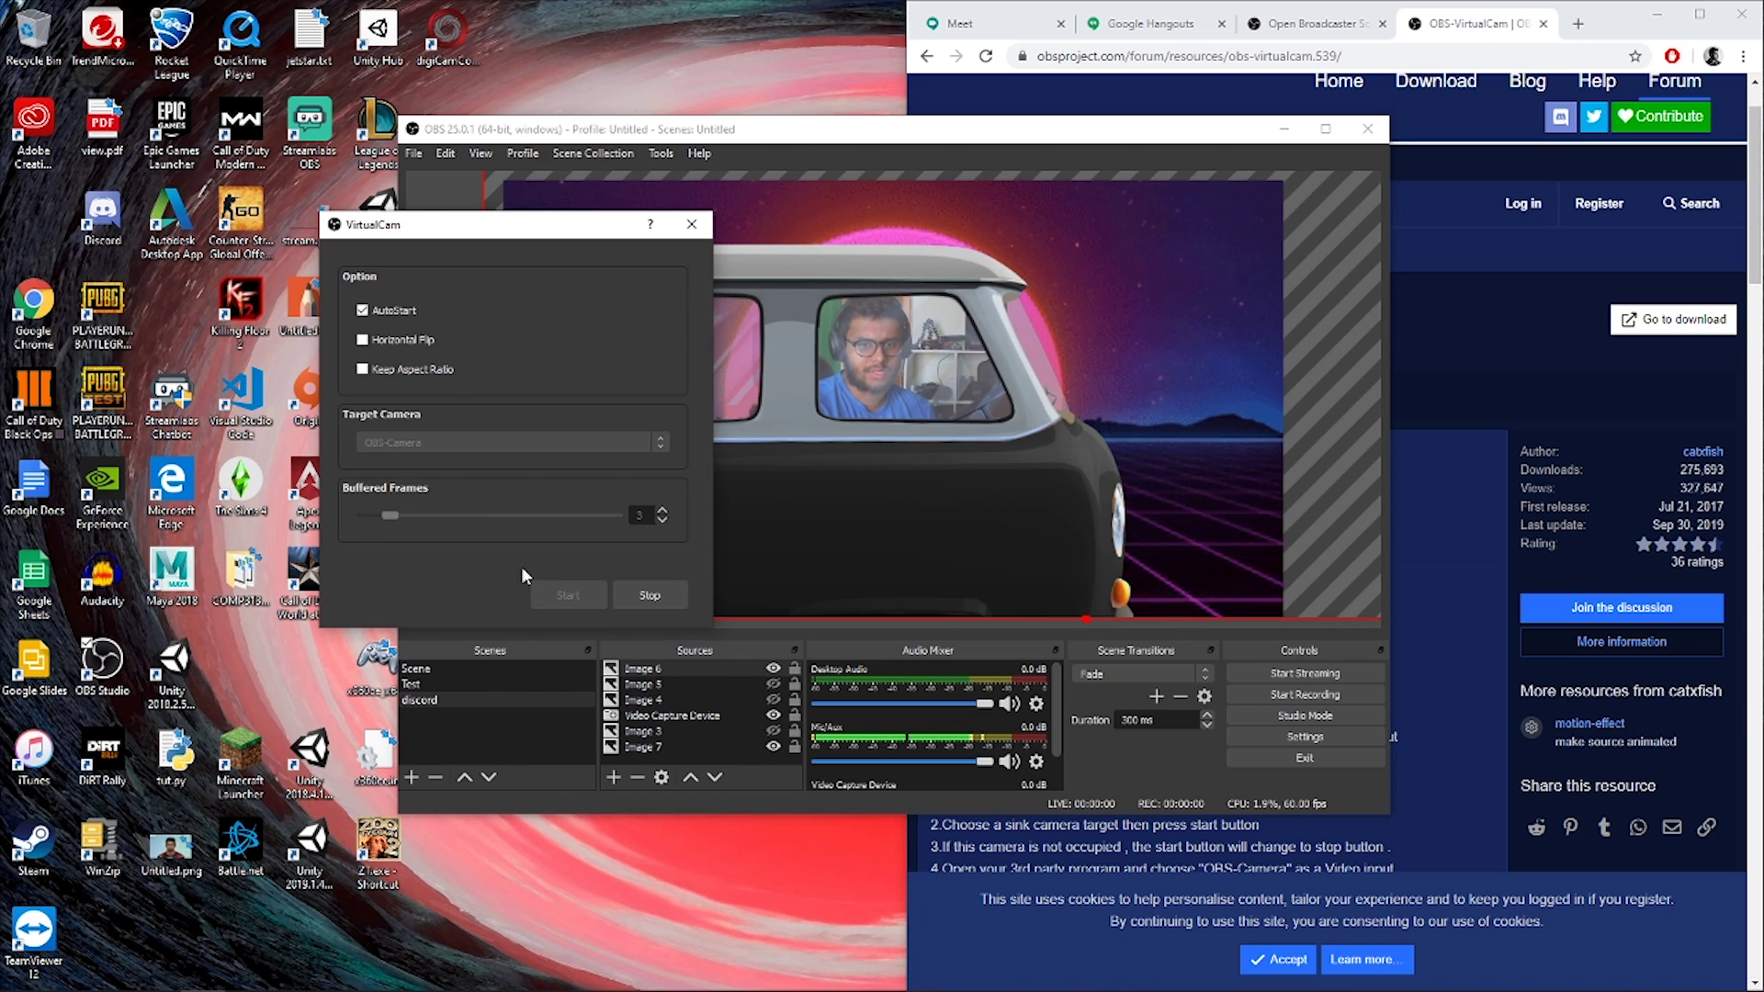
Step: Restart the virtual camera output on target camera OBS-Camera and close the dialog
click(663, 597)
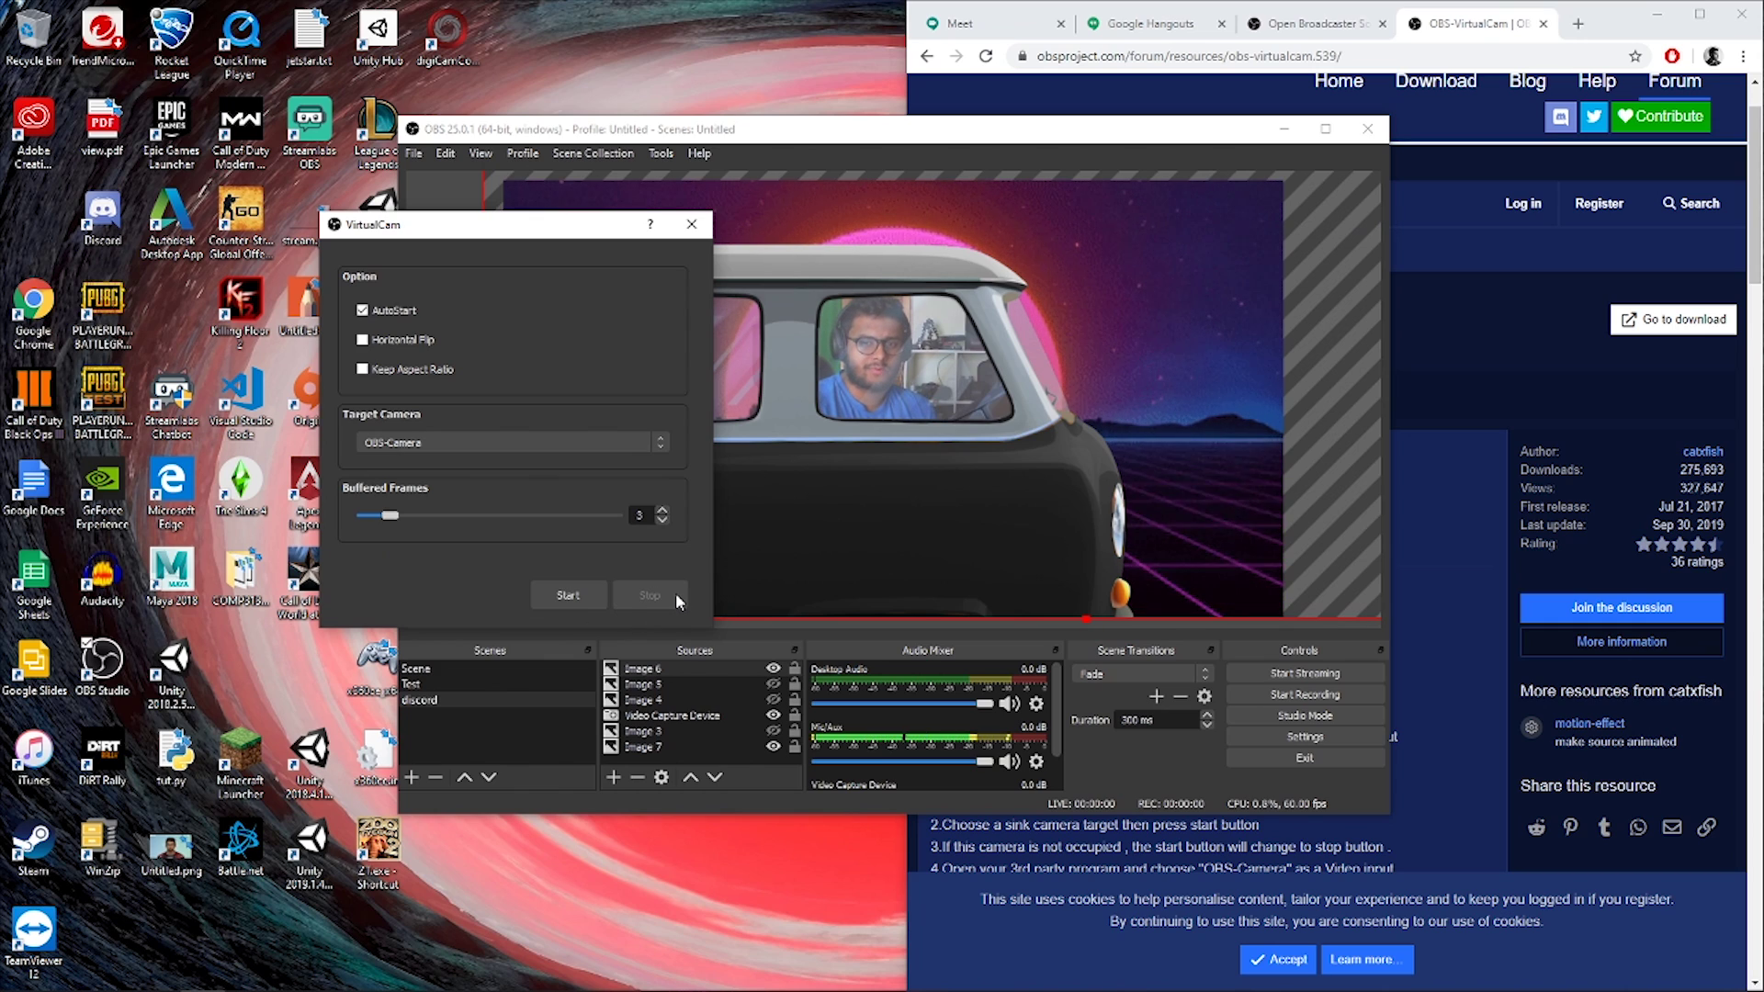
click(514, 440)
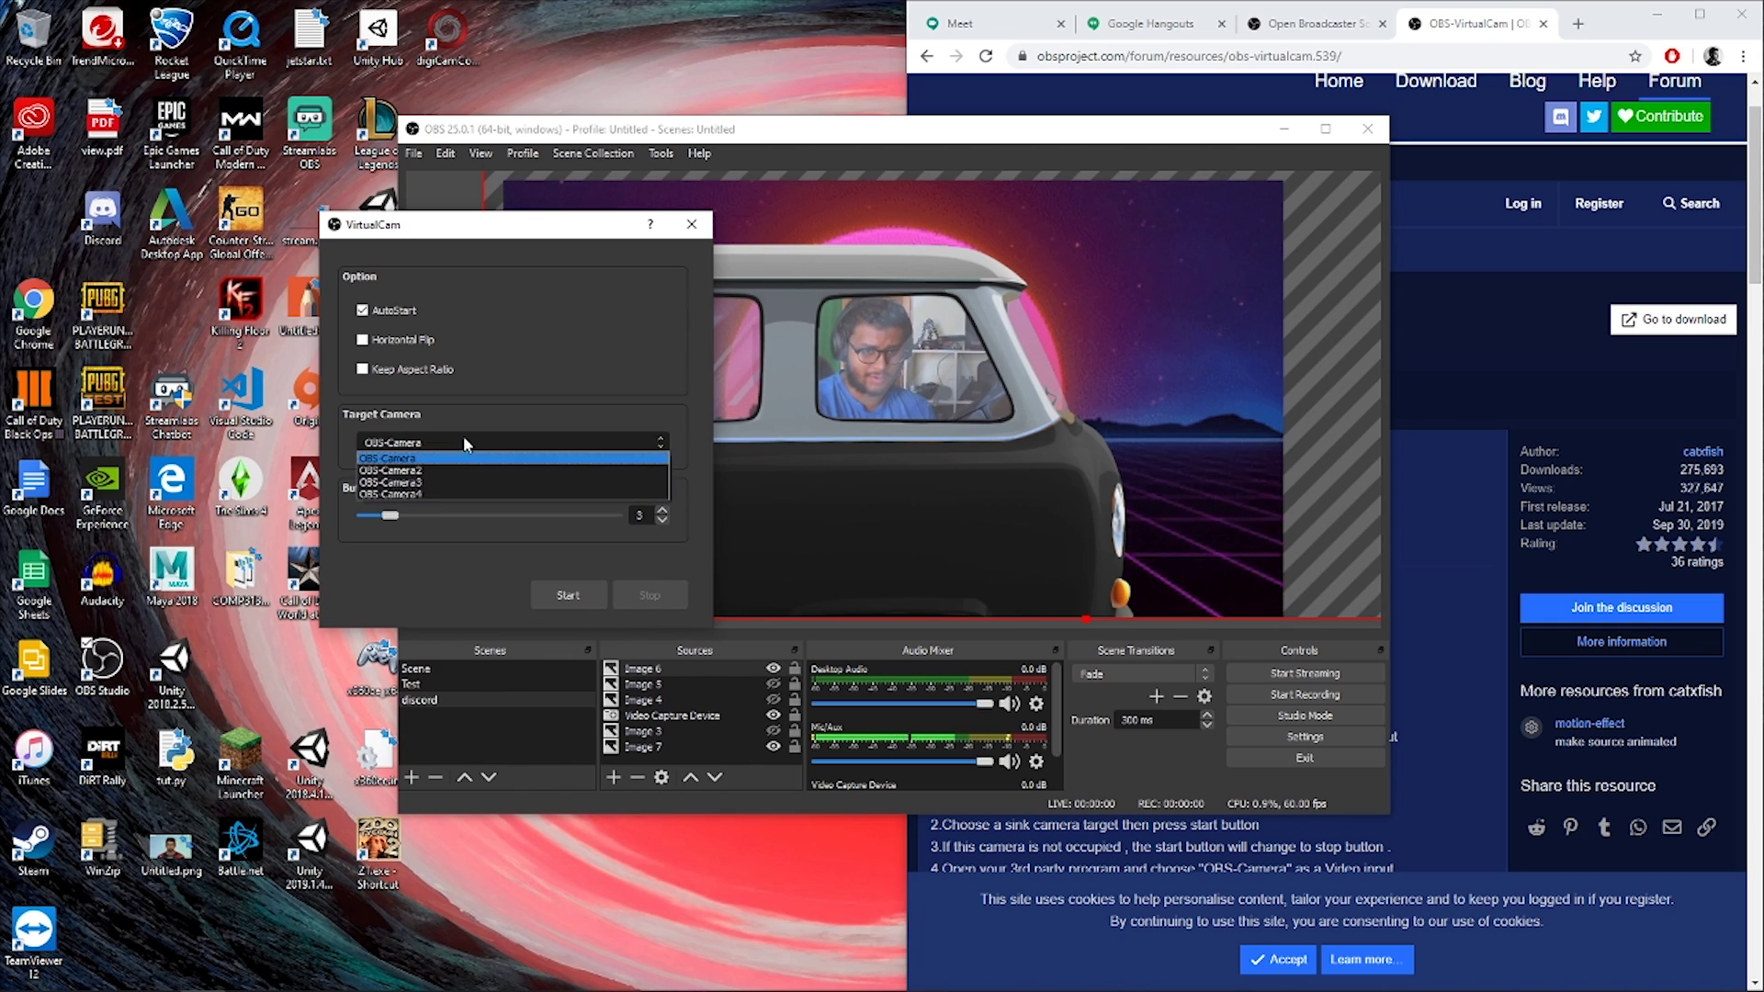
click(542, 412)
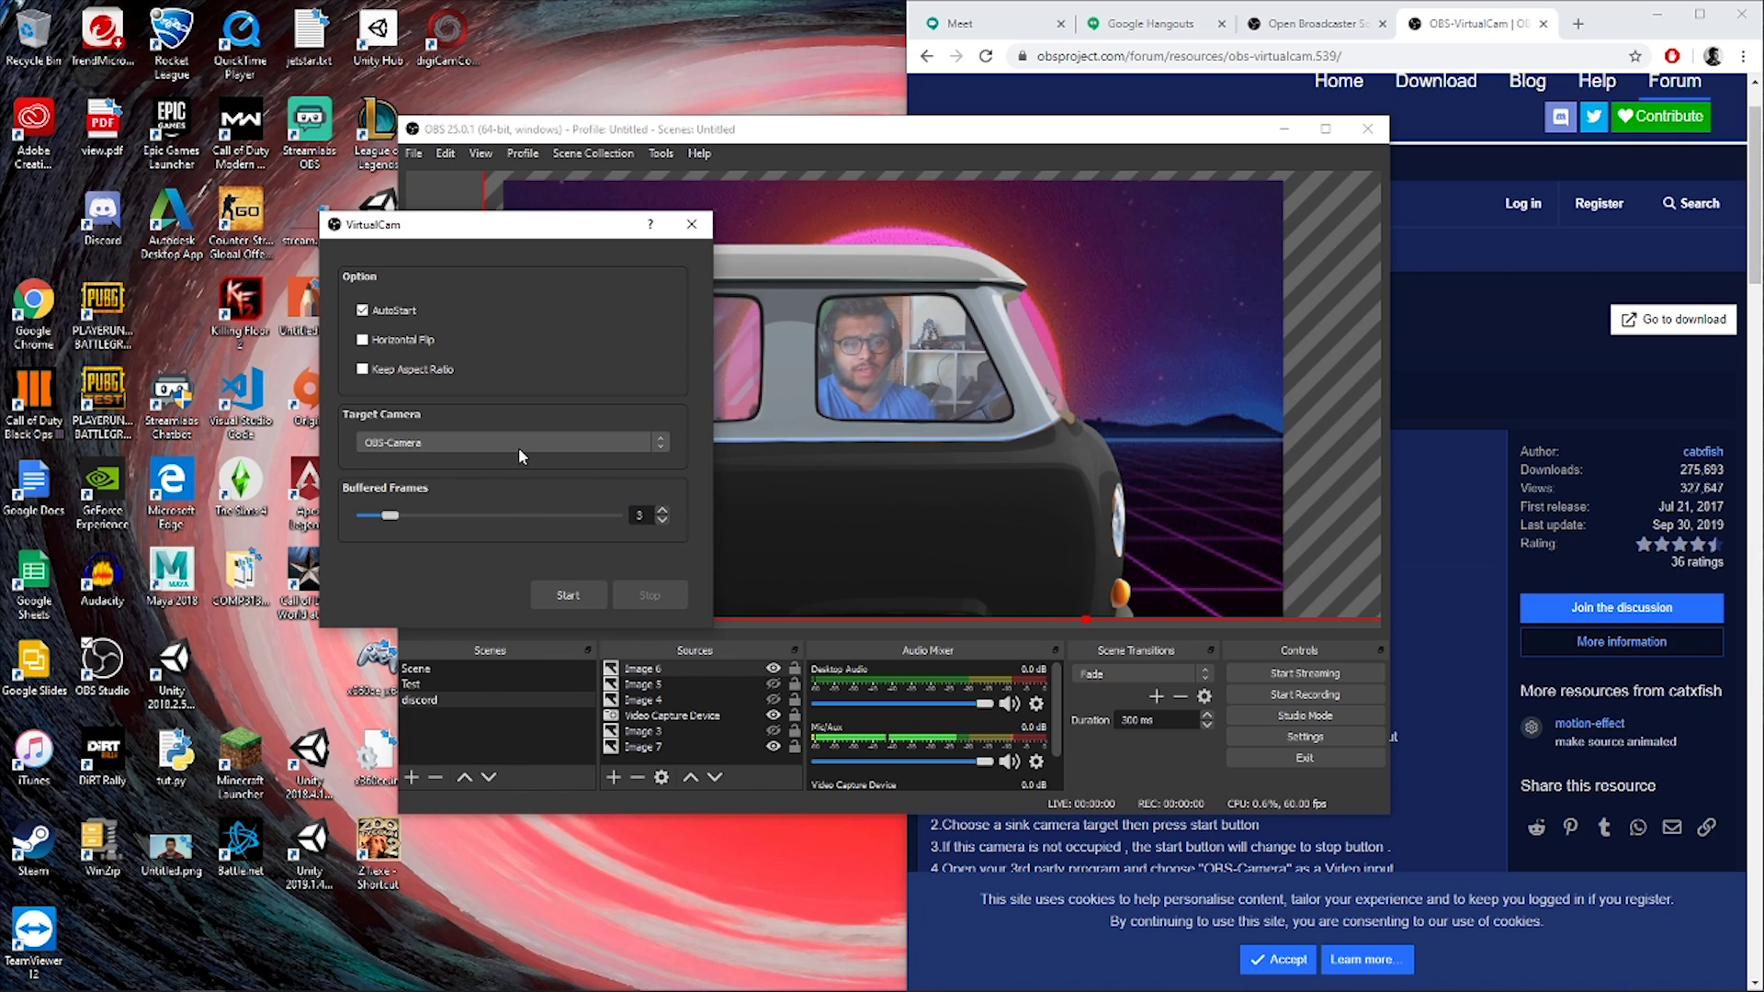
click(518, 448)
click(562, 405)
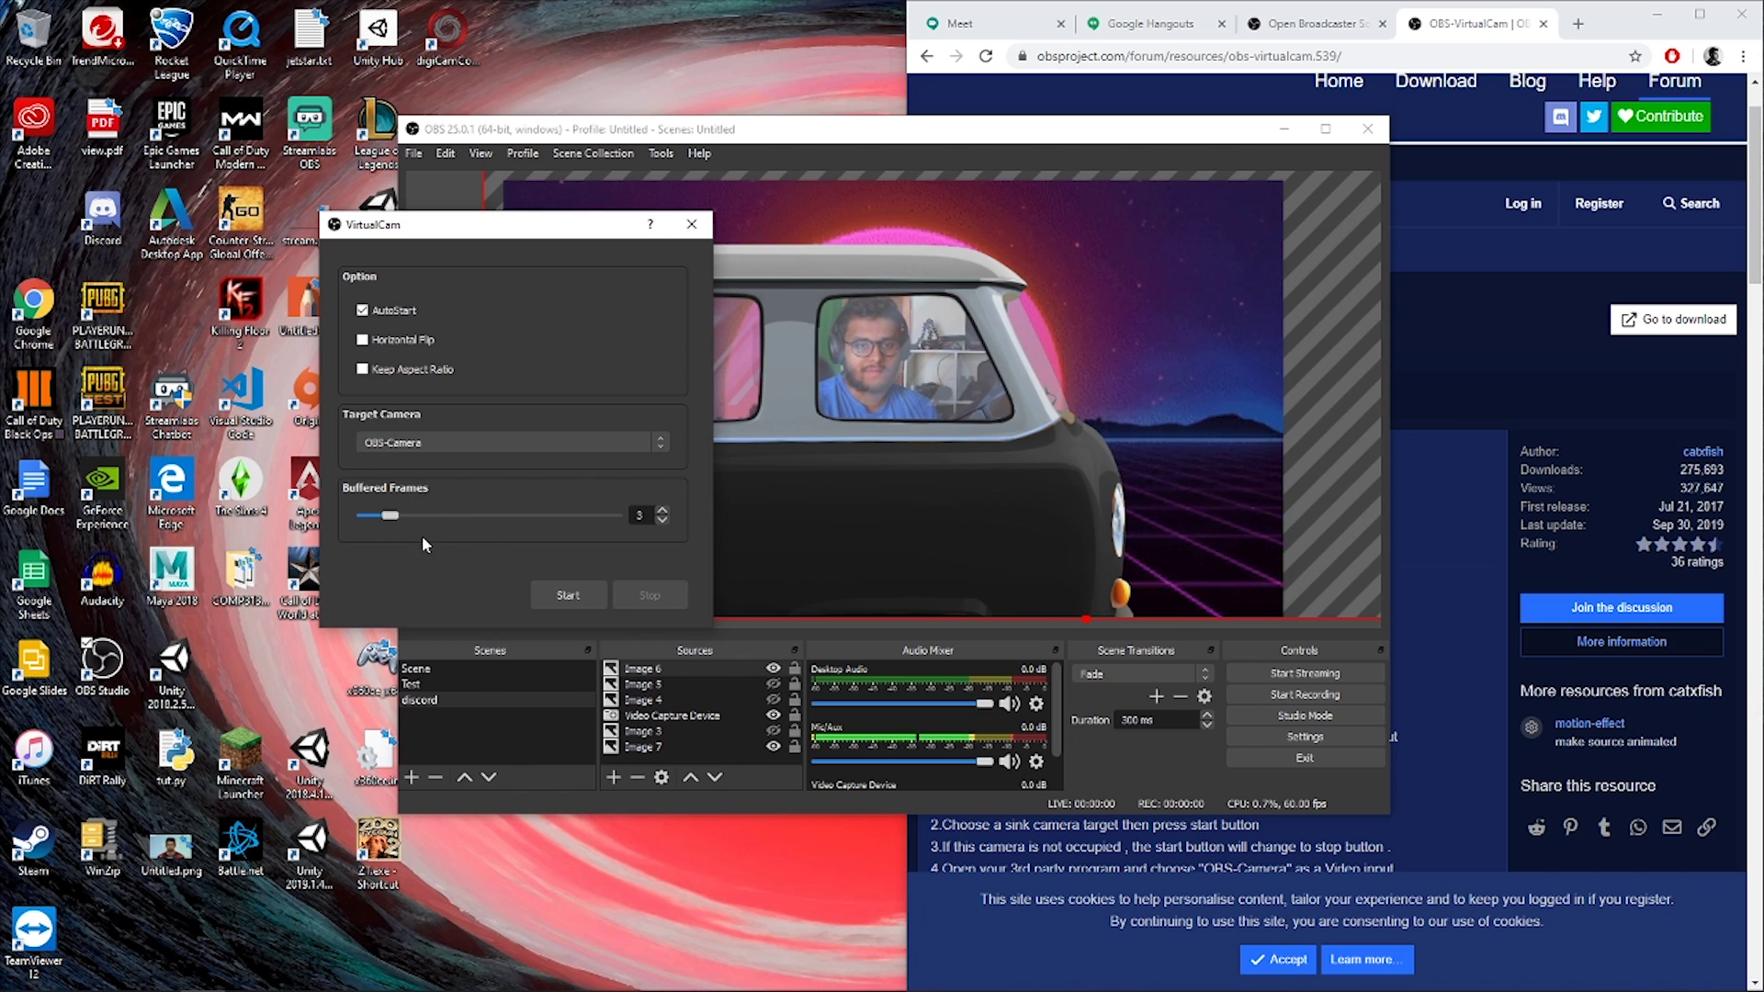
click(469, 432)
click(515, 454)
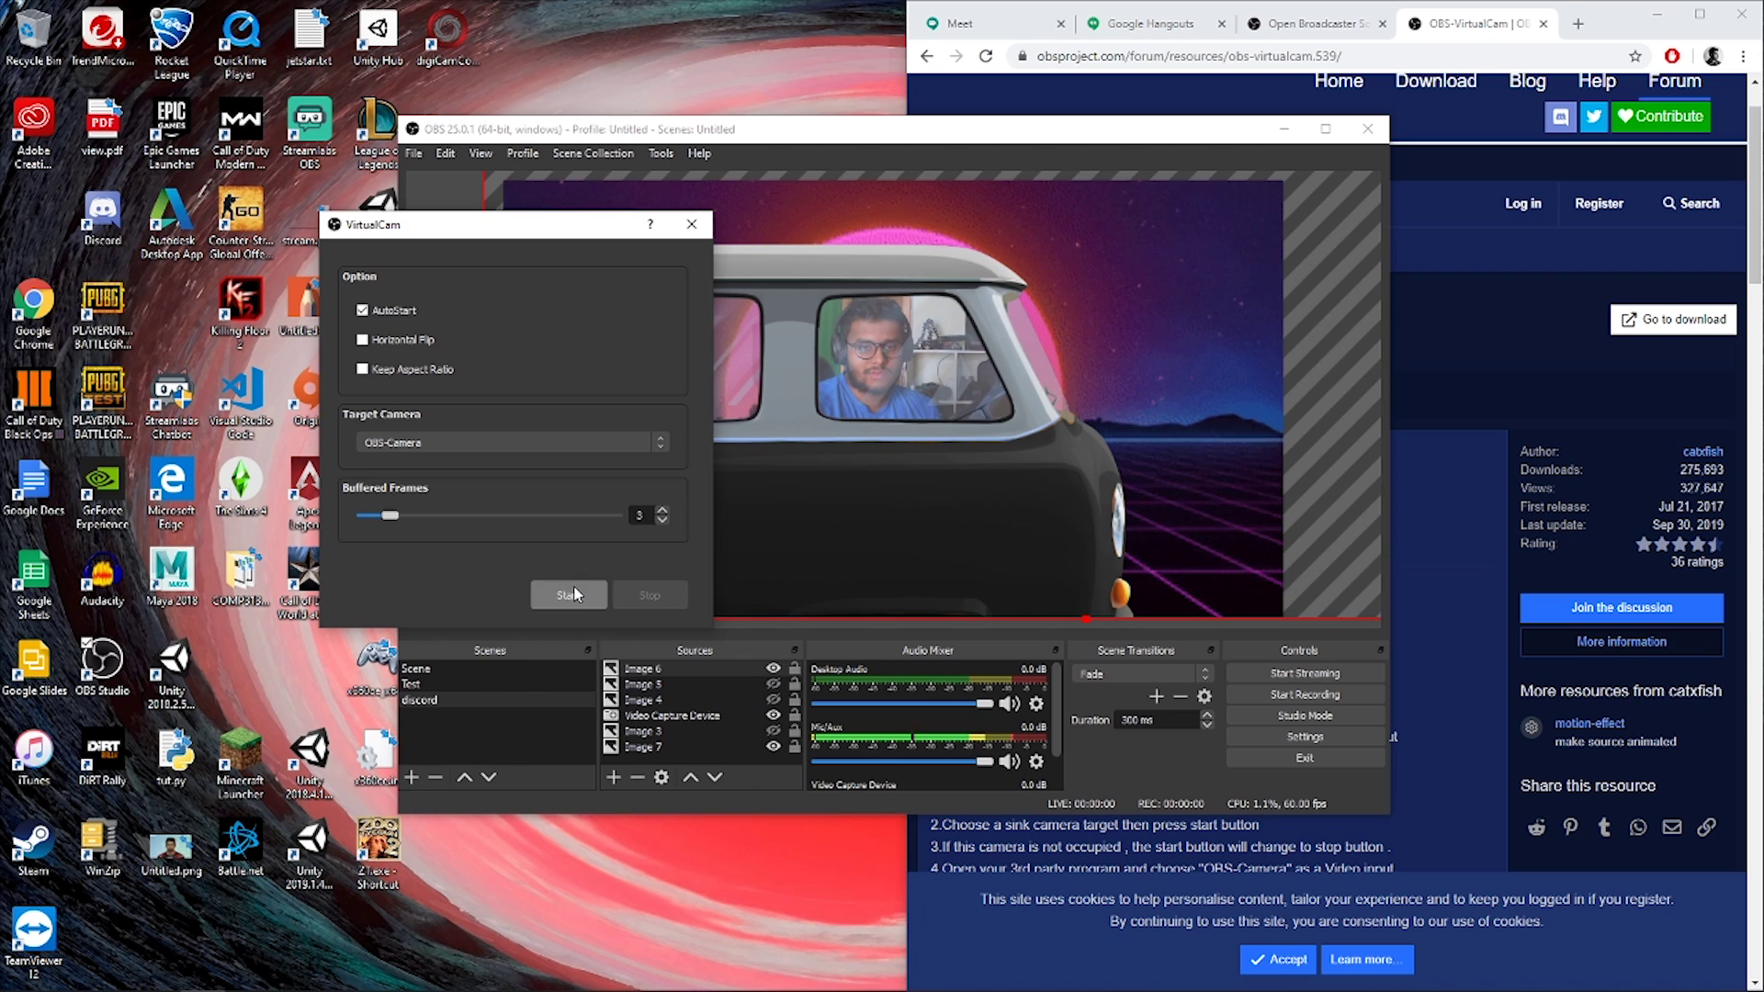
click(567, 594)
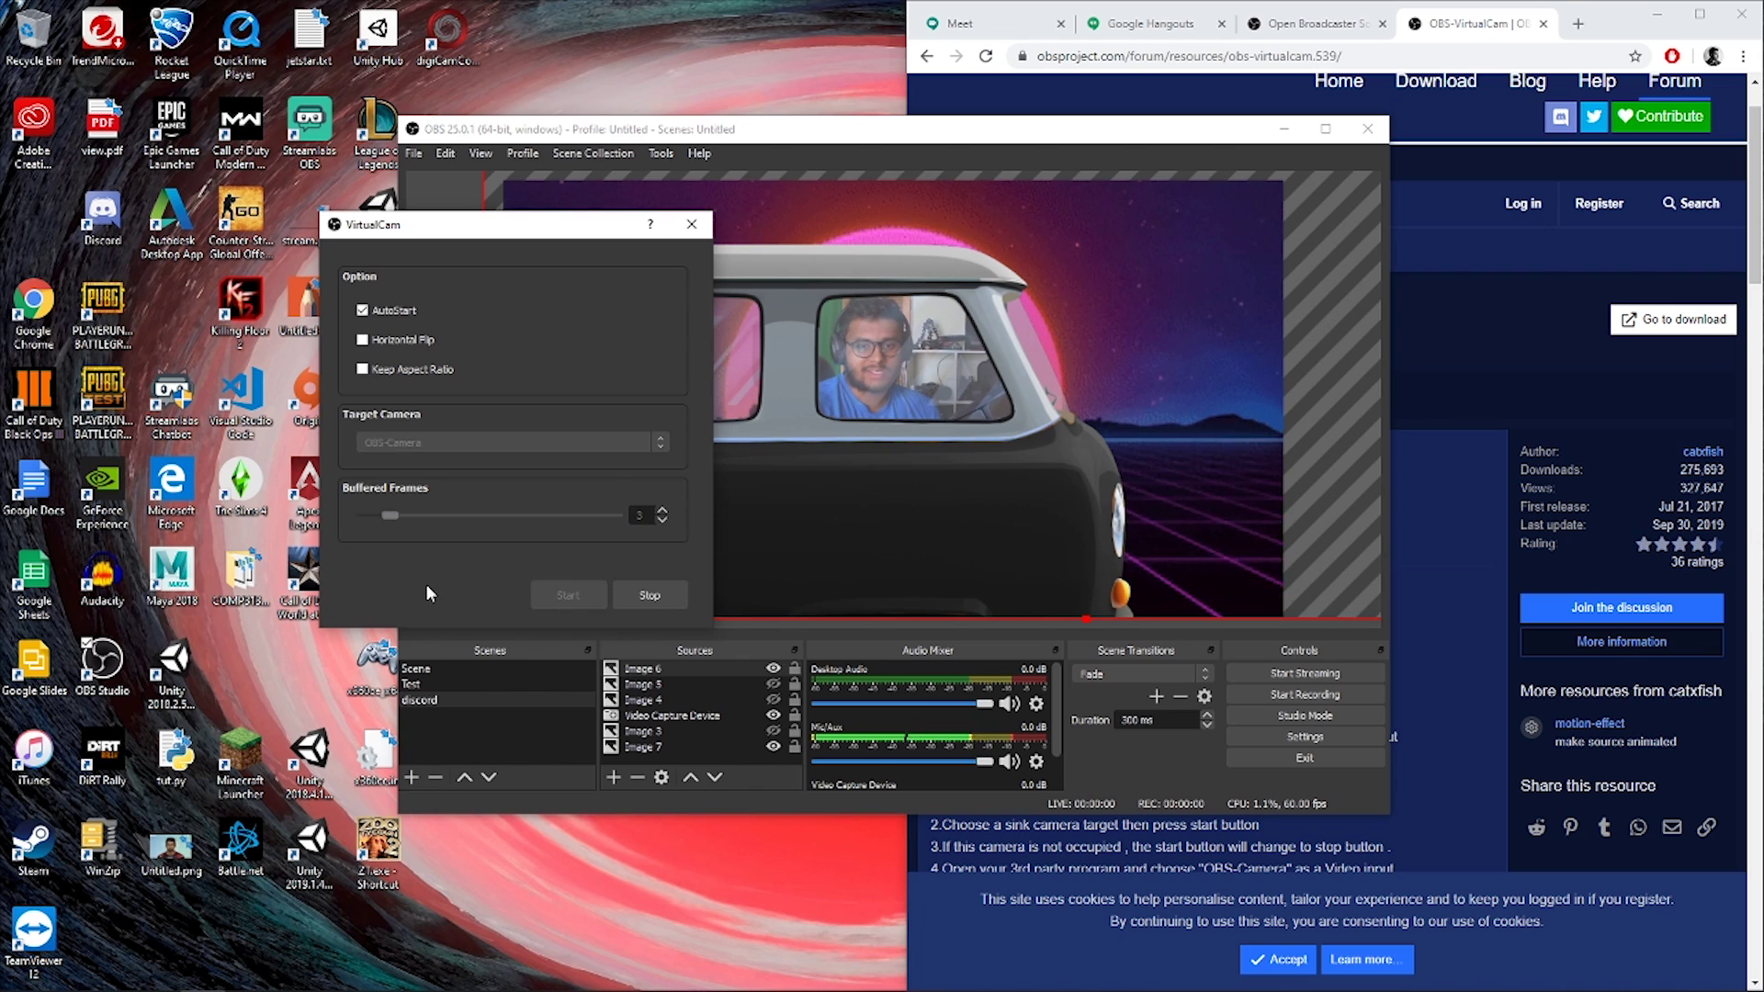
click(687, 225)
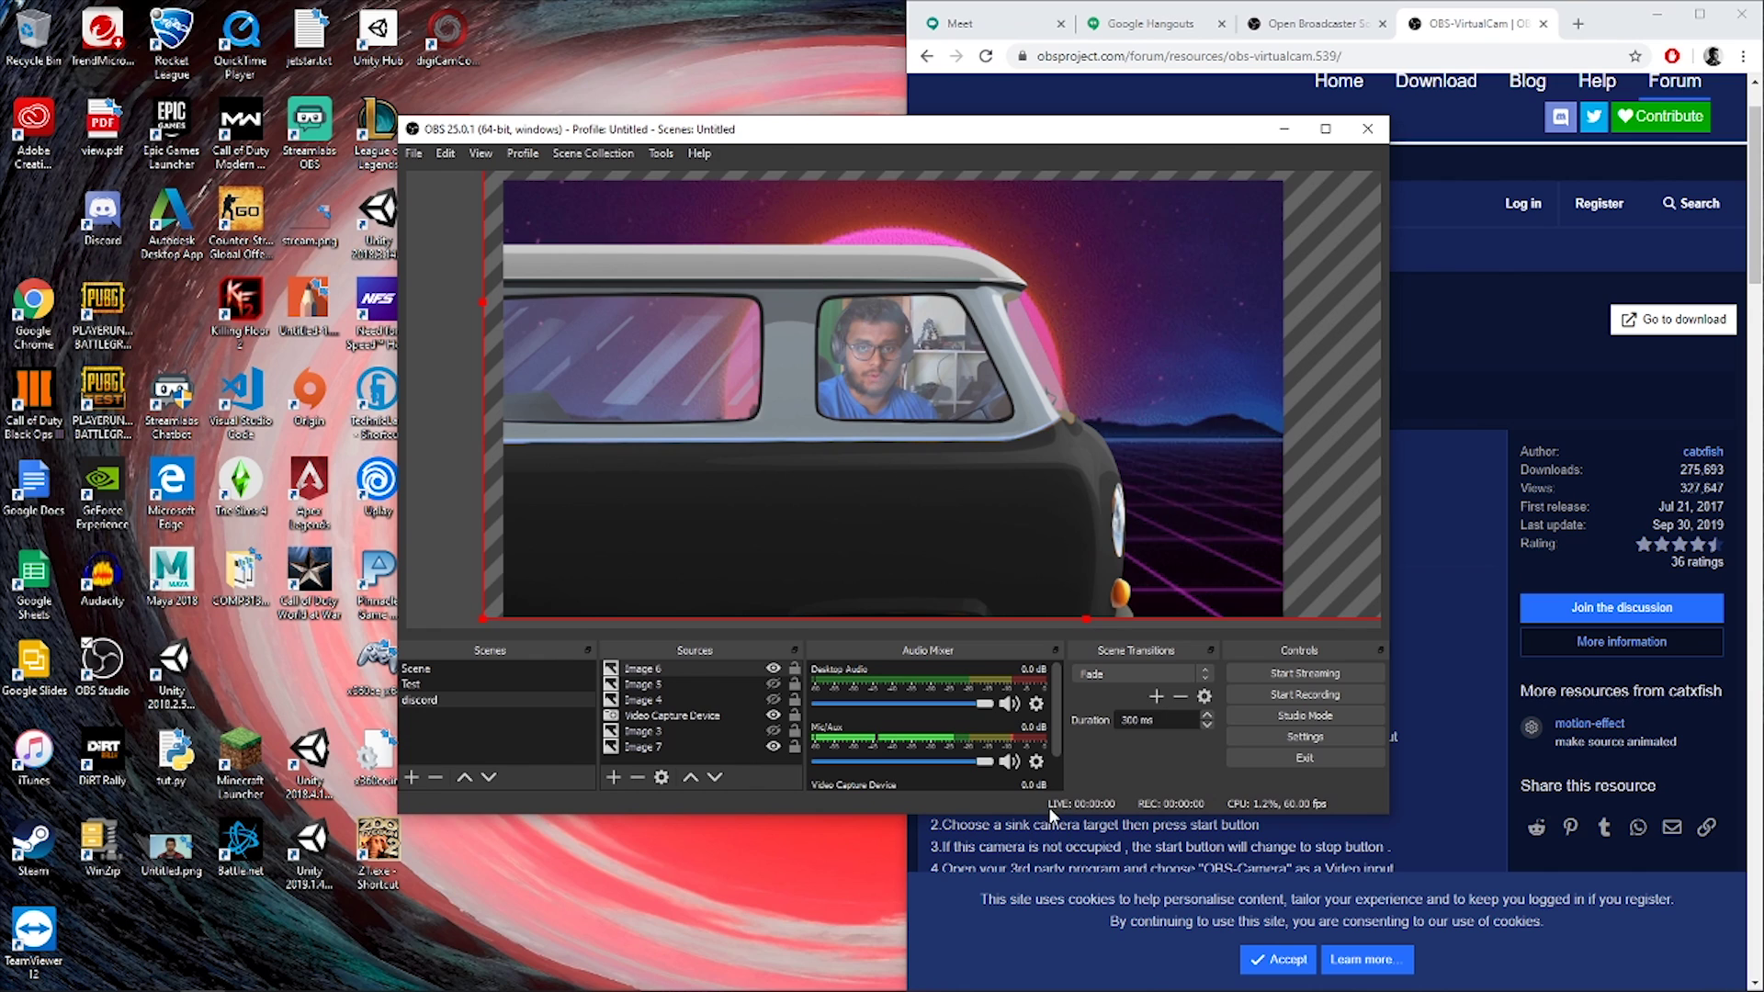
Step: Move the OBS window to the top-left corner and narrow it beside the forum page
click(895, 368)
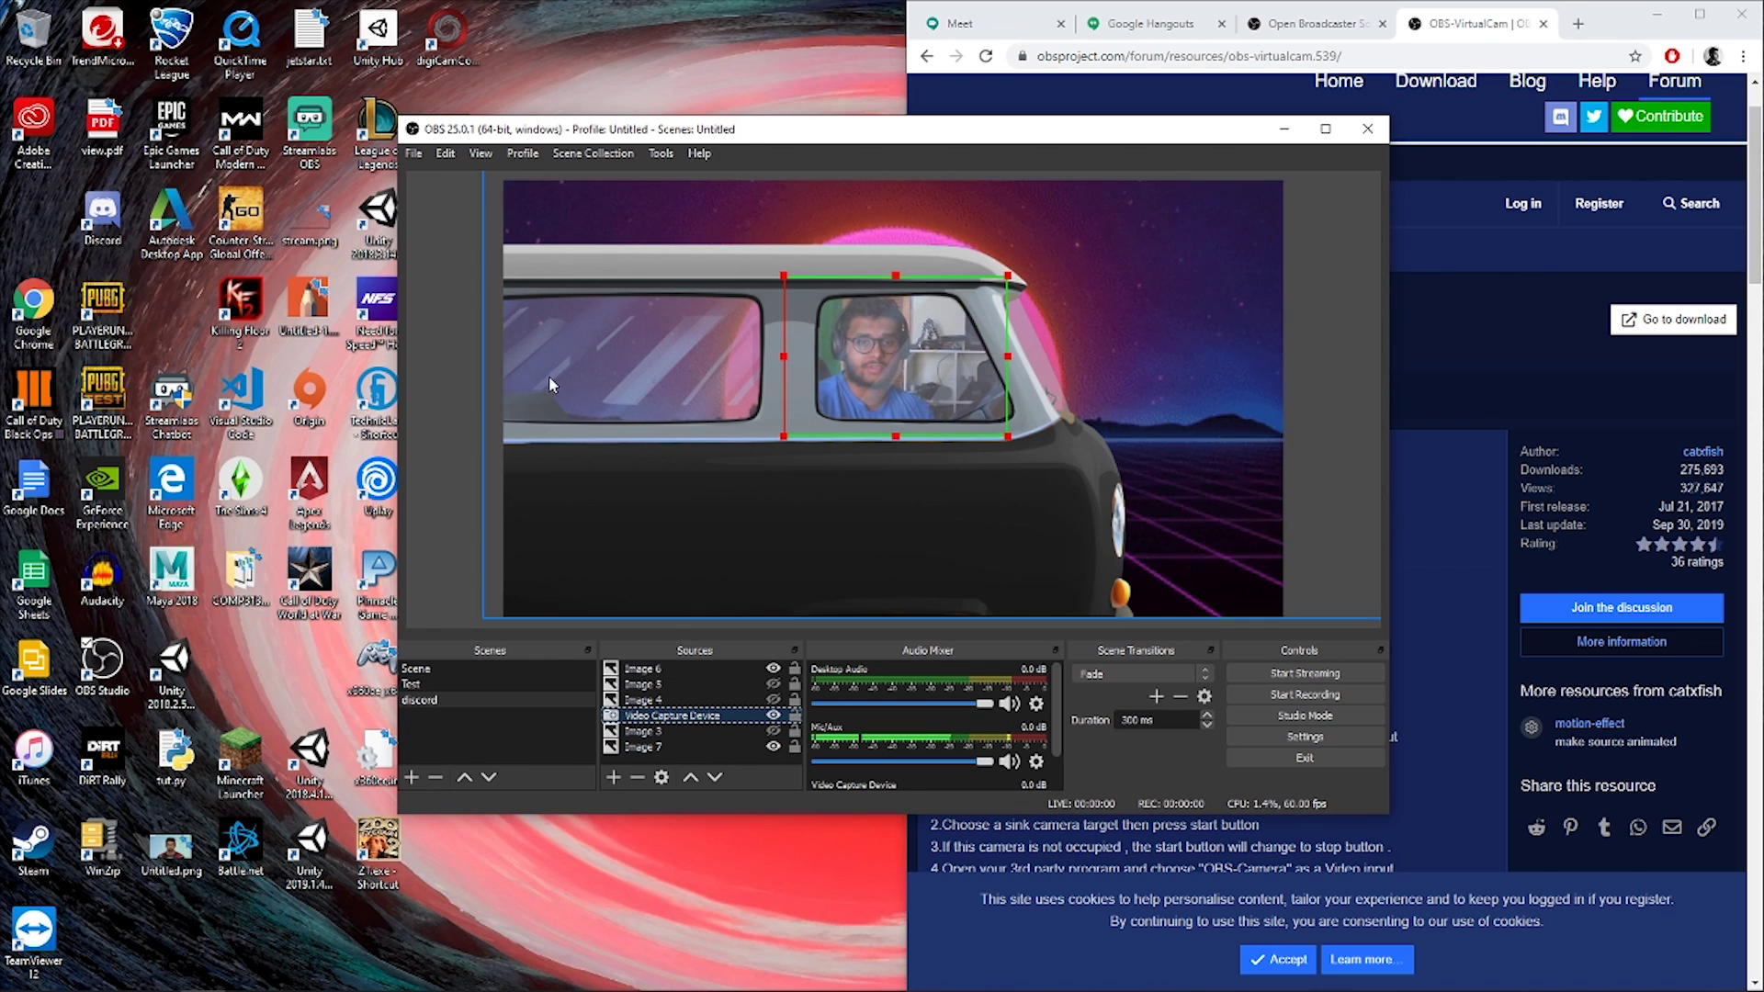
click(433, 191)
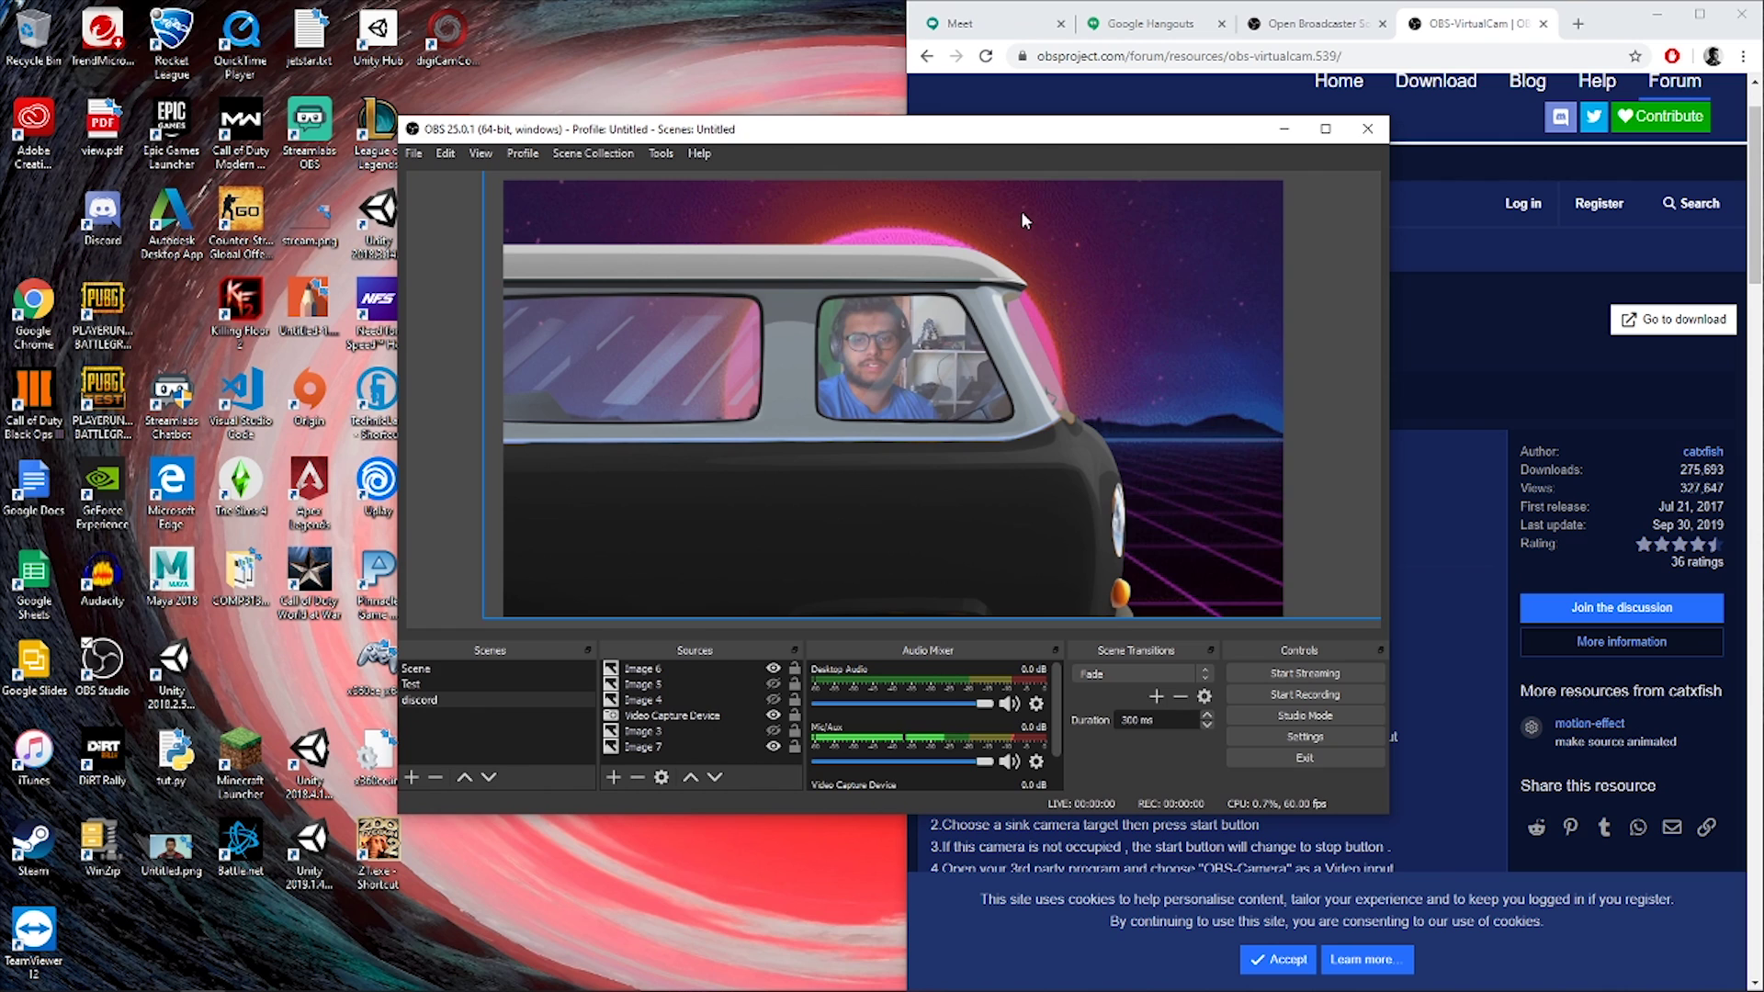
drag(837, 135, 442, 33)
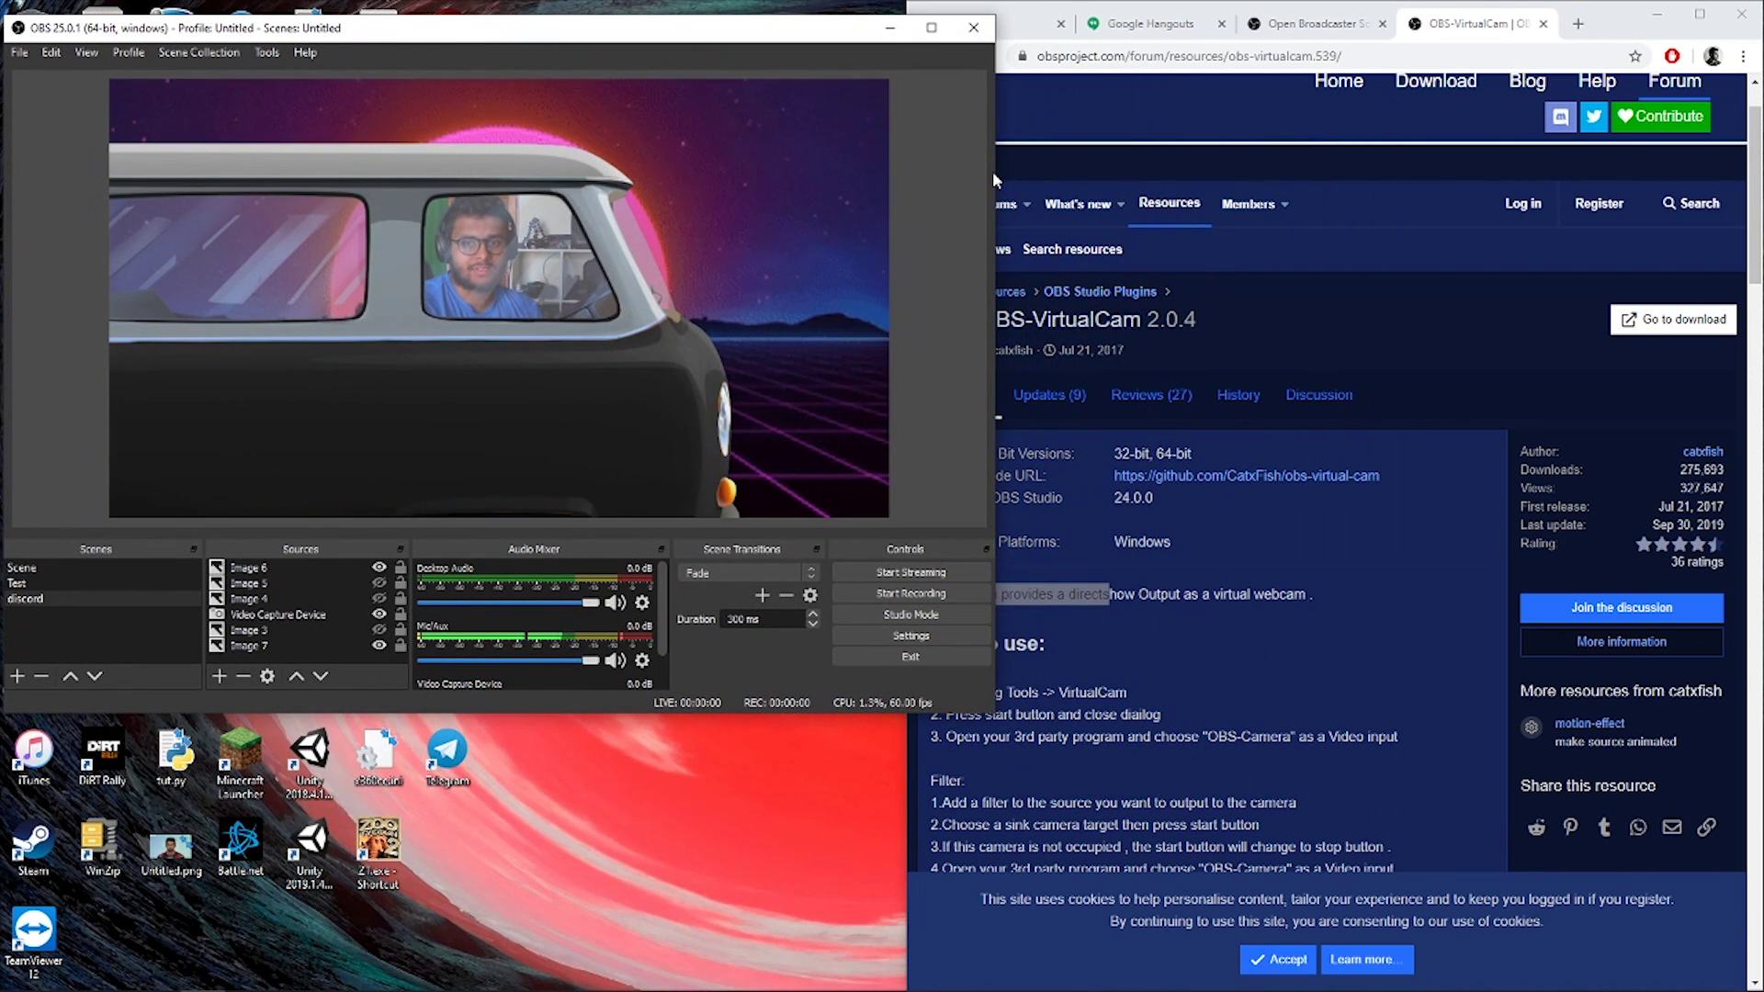
drag(996, 175, 917, 173)
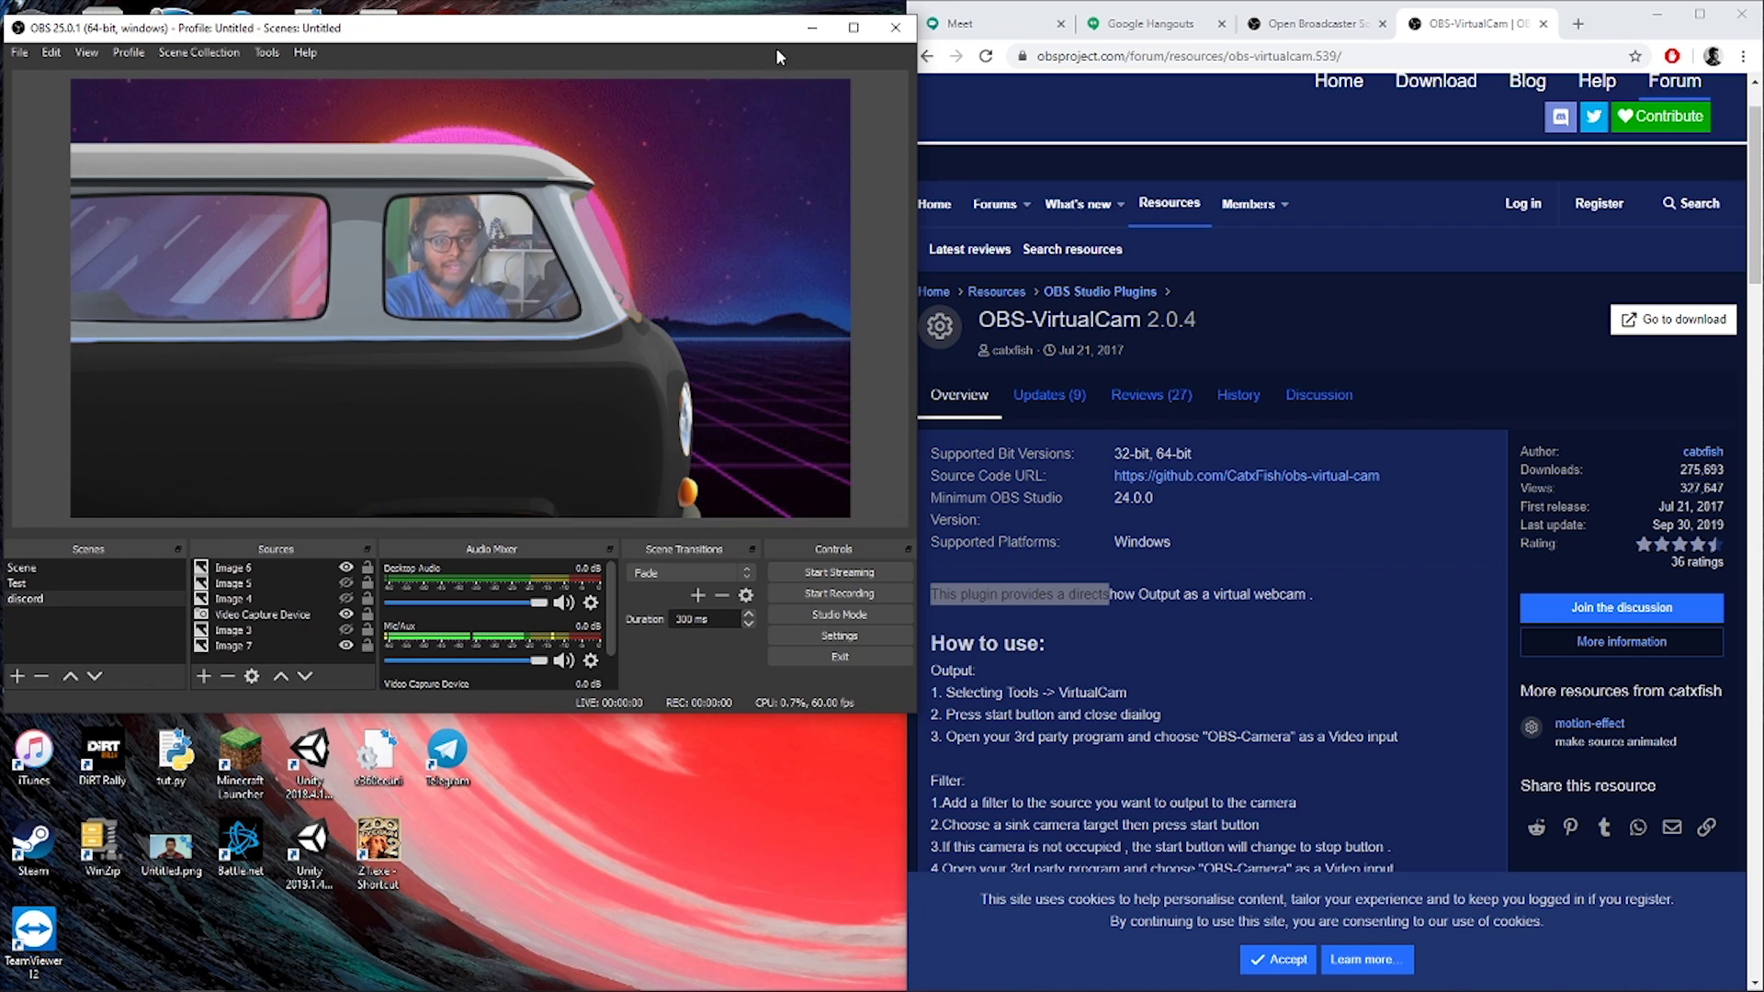
Step: Start a new Hangouts video call, copy its invite link, and dismiss the Invite people dialog
click(1139, 32)
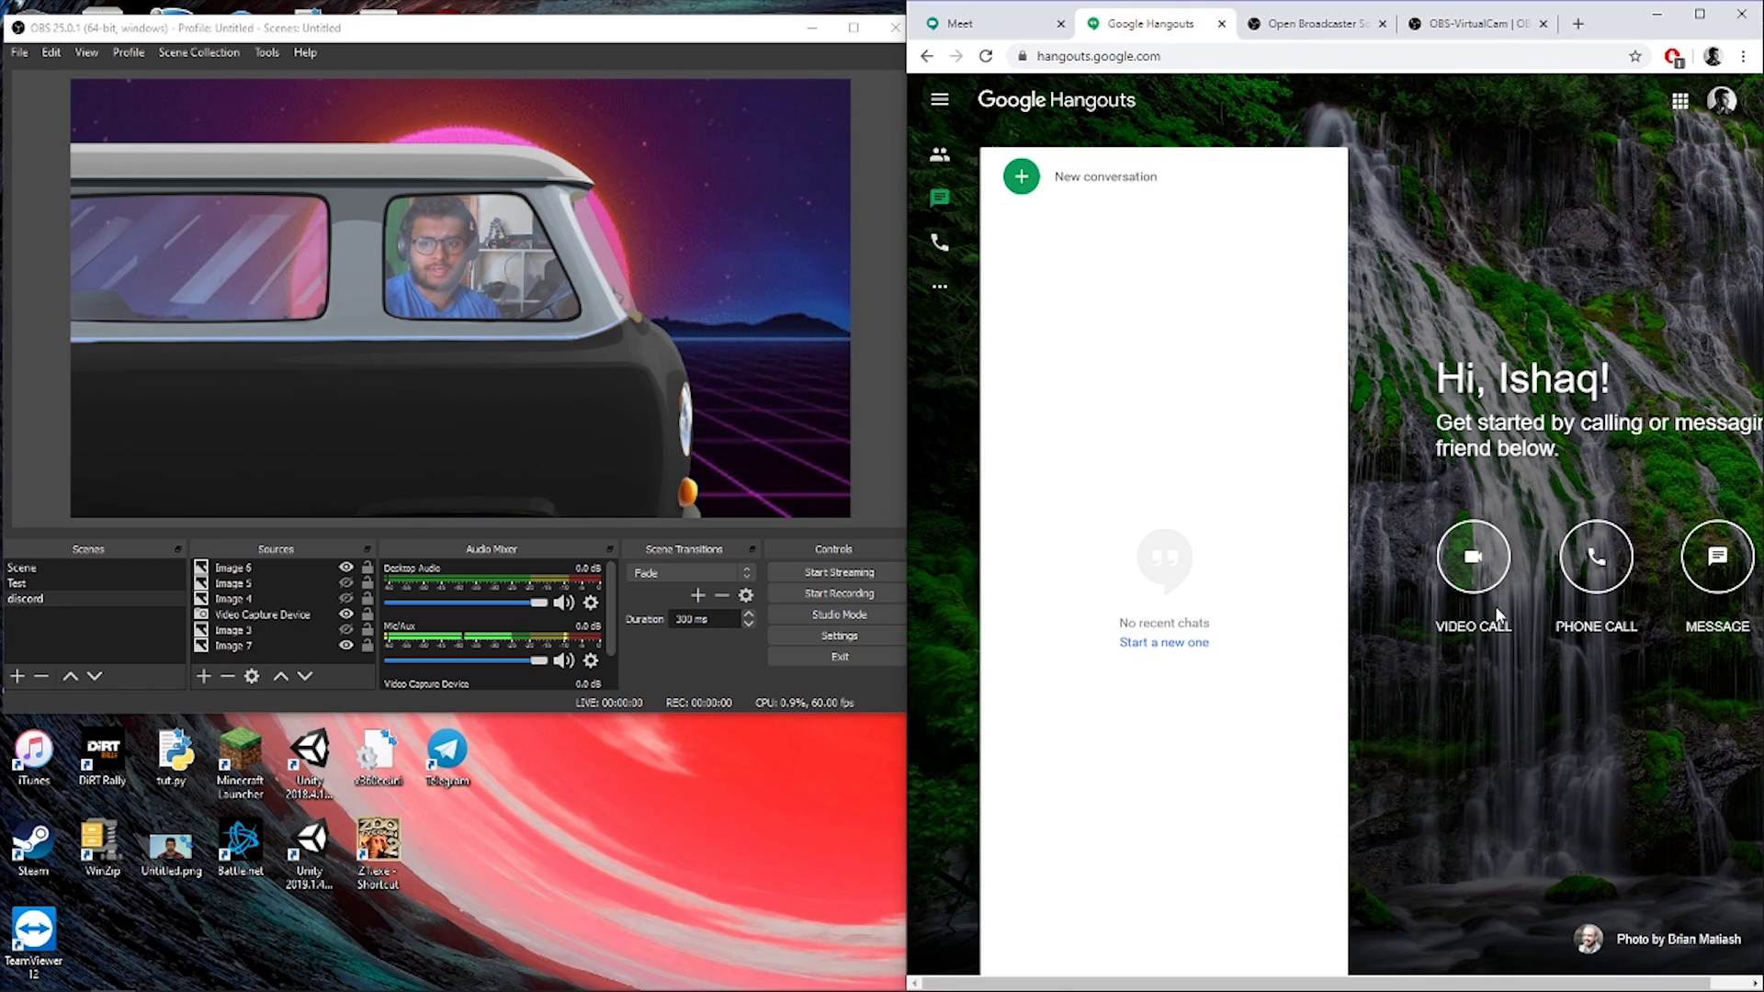
click(1474, 561)
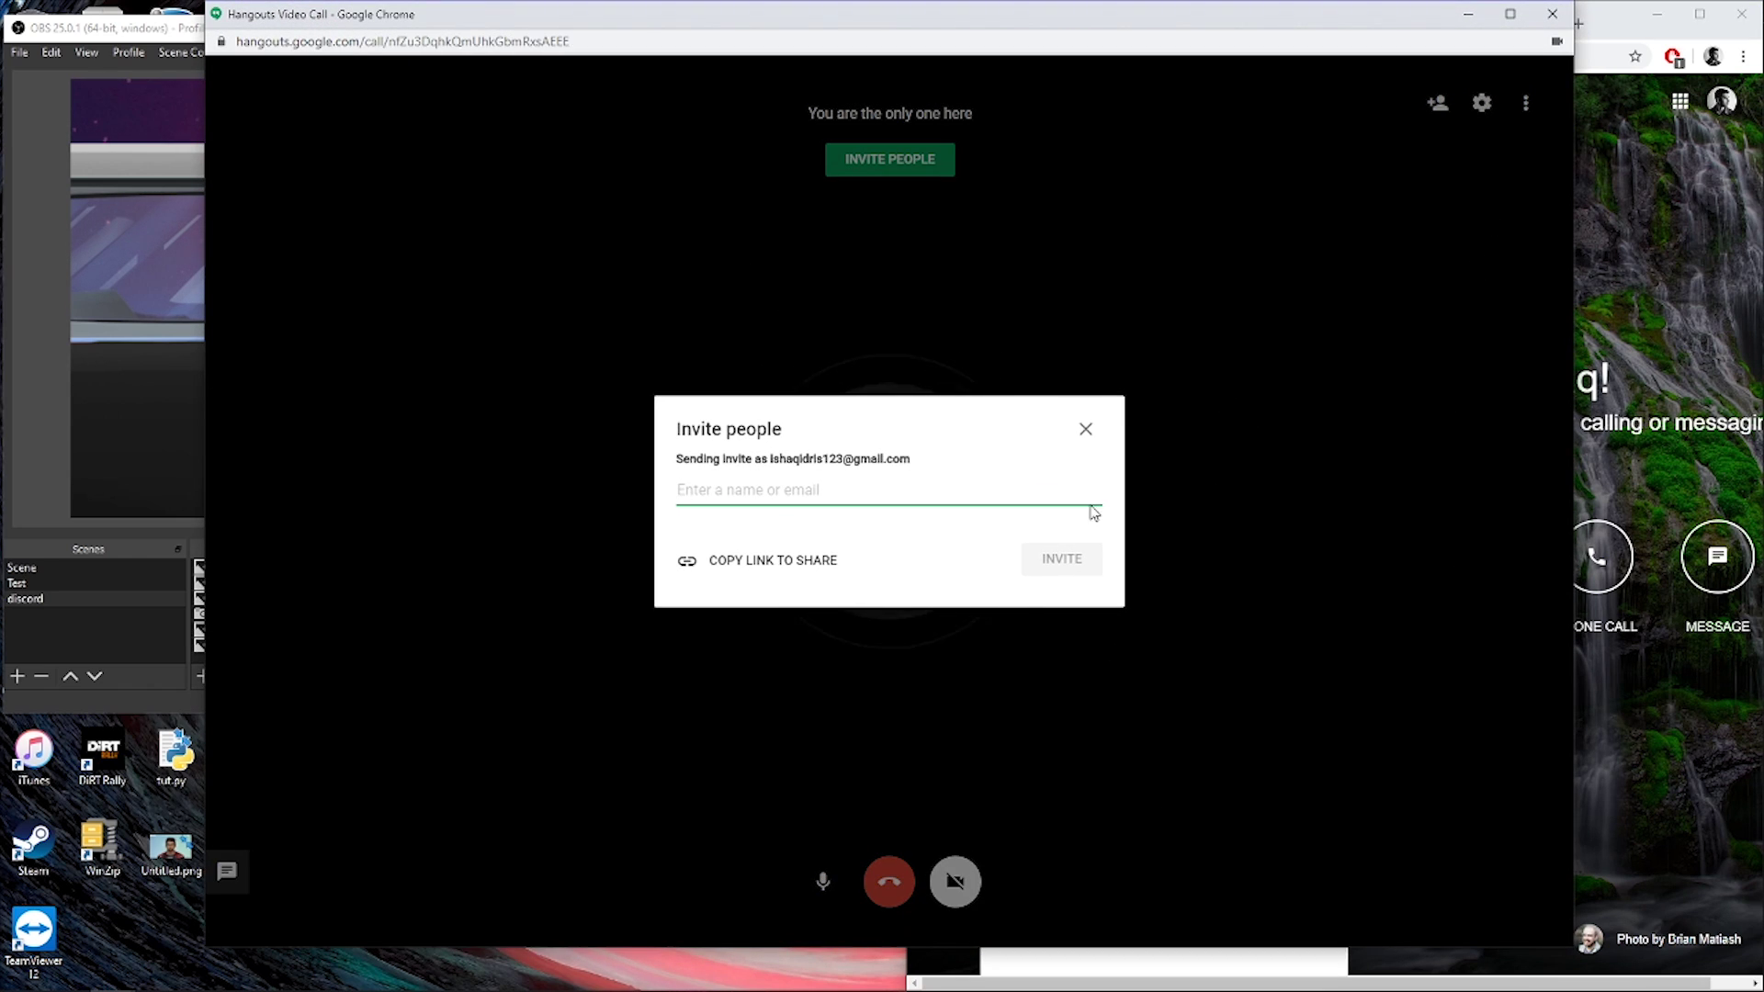
click(777, 560)
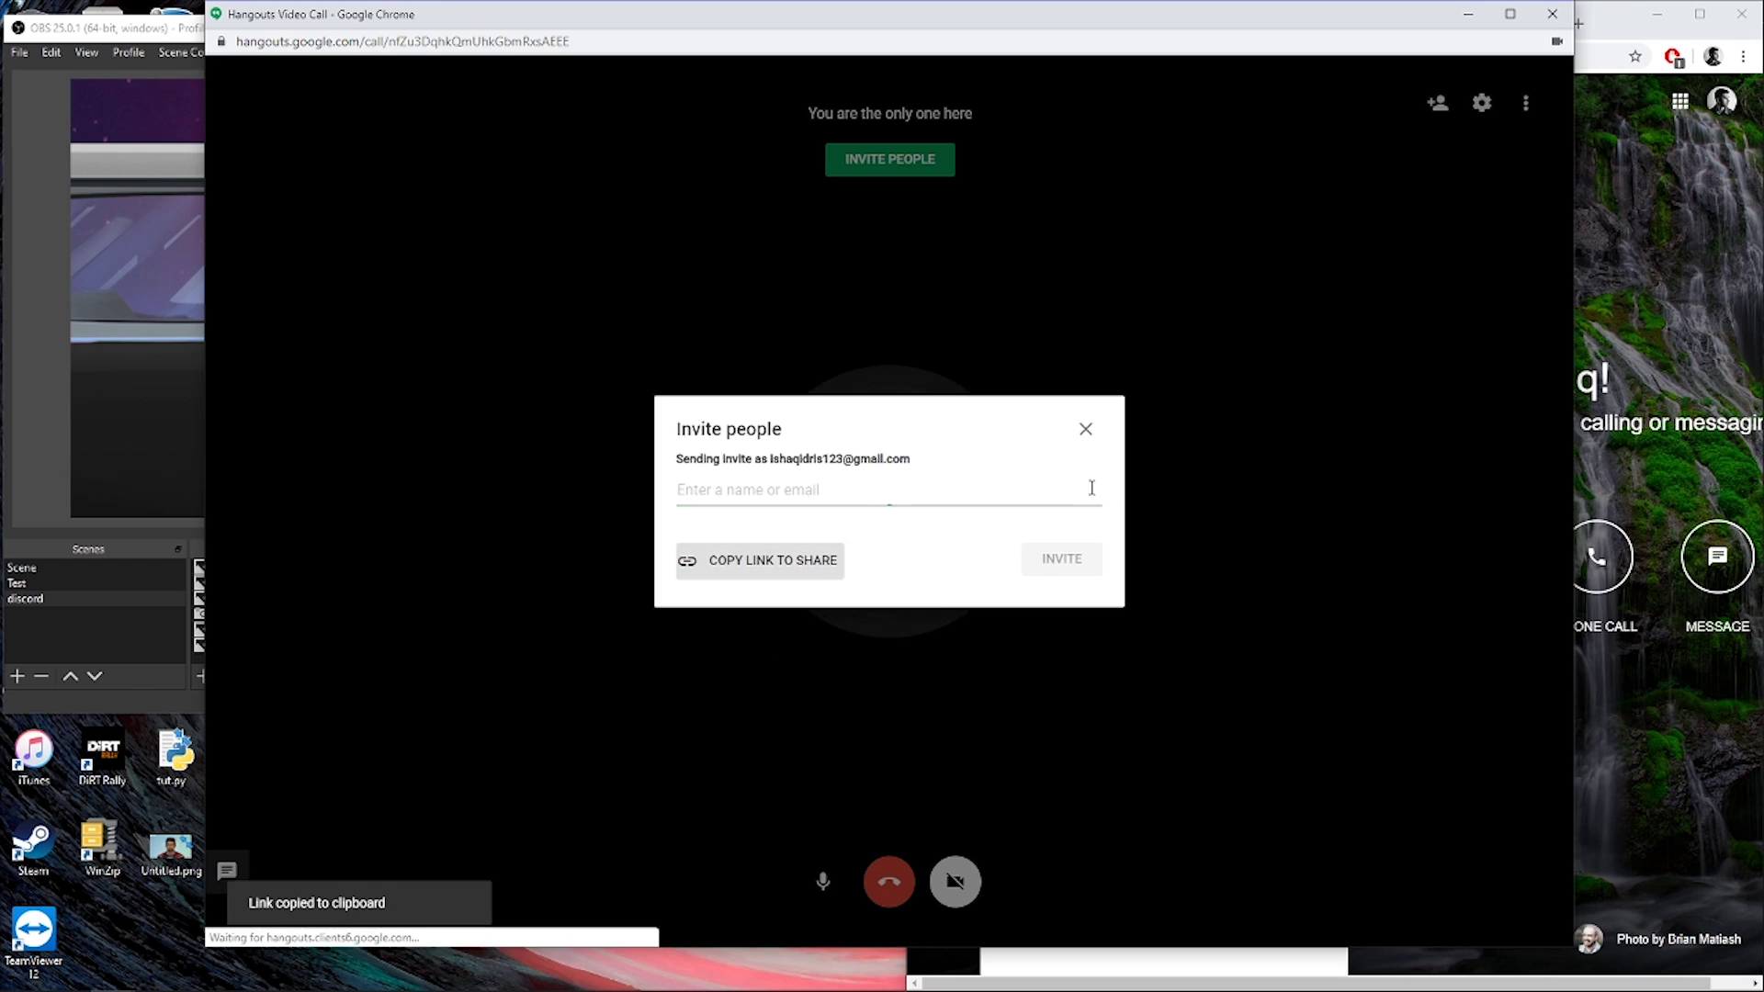
click(1085, 430)
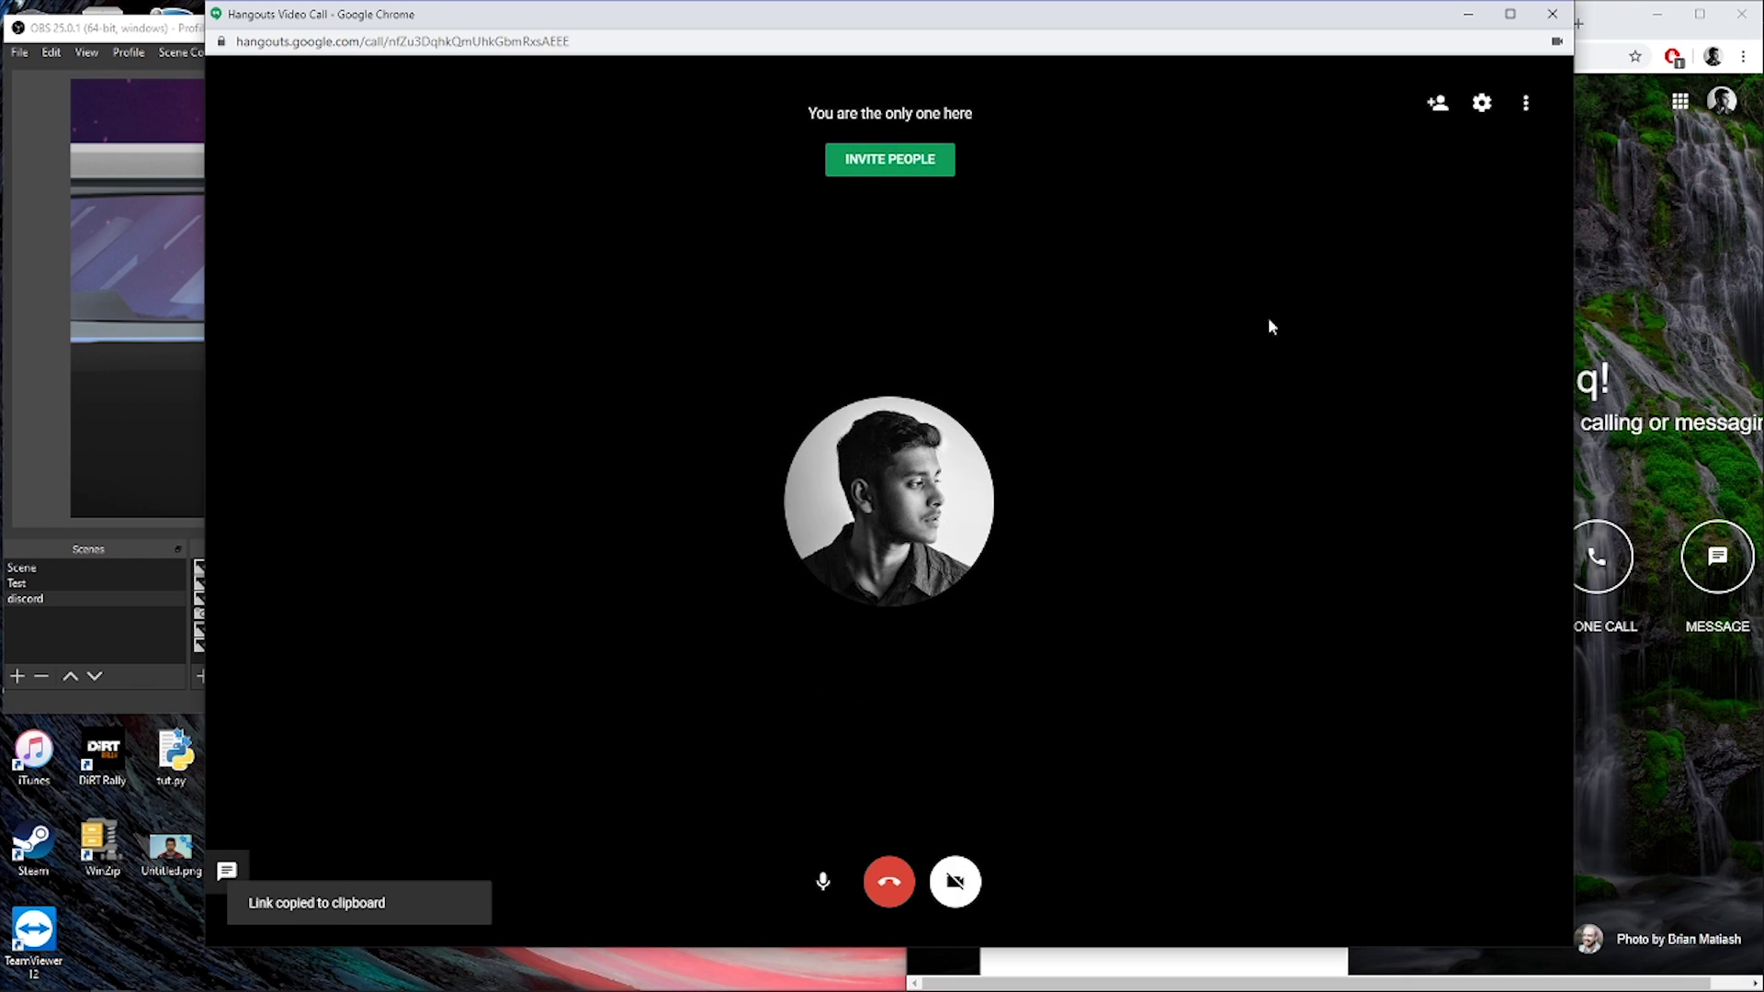
Step: Set the Hangouts call's video camera to OBS-Camera in the call settings
click(1481, 102)
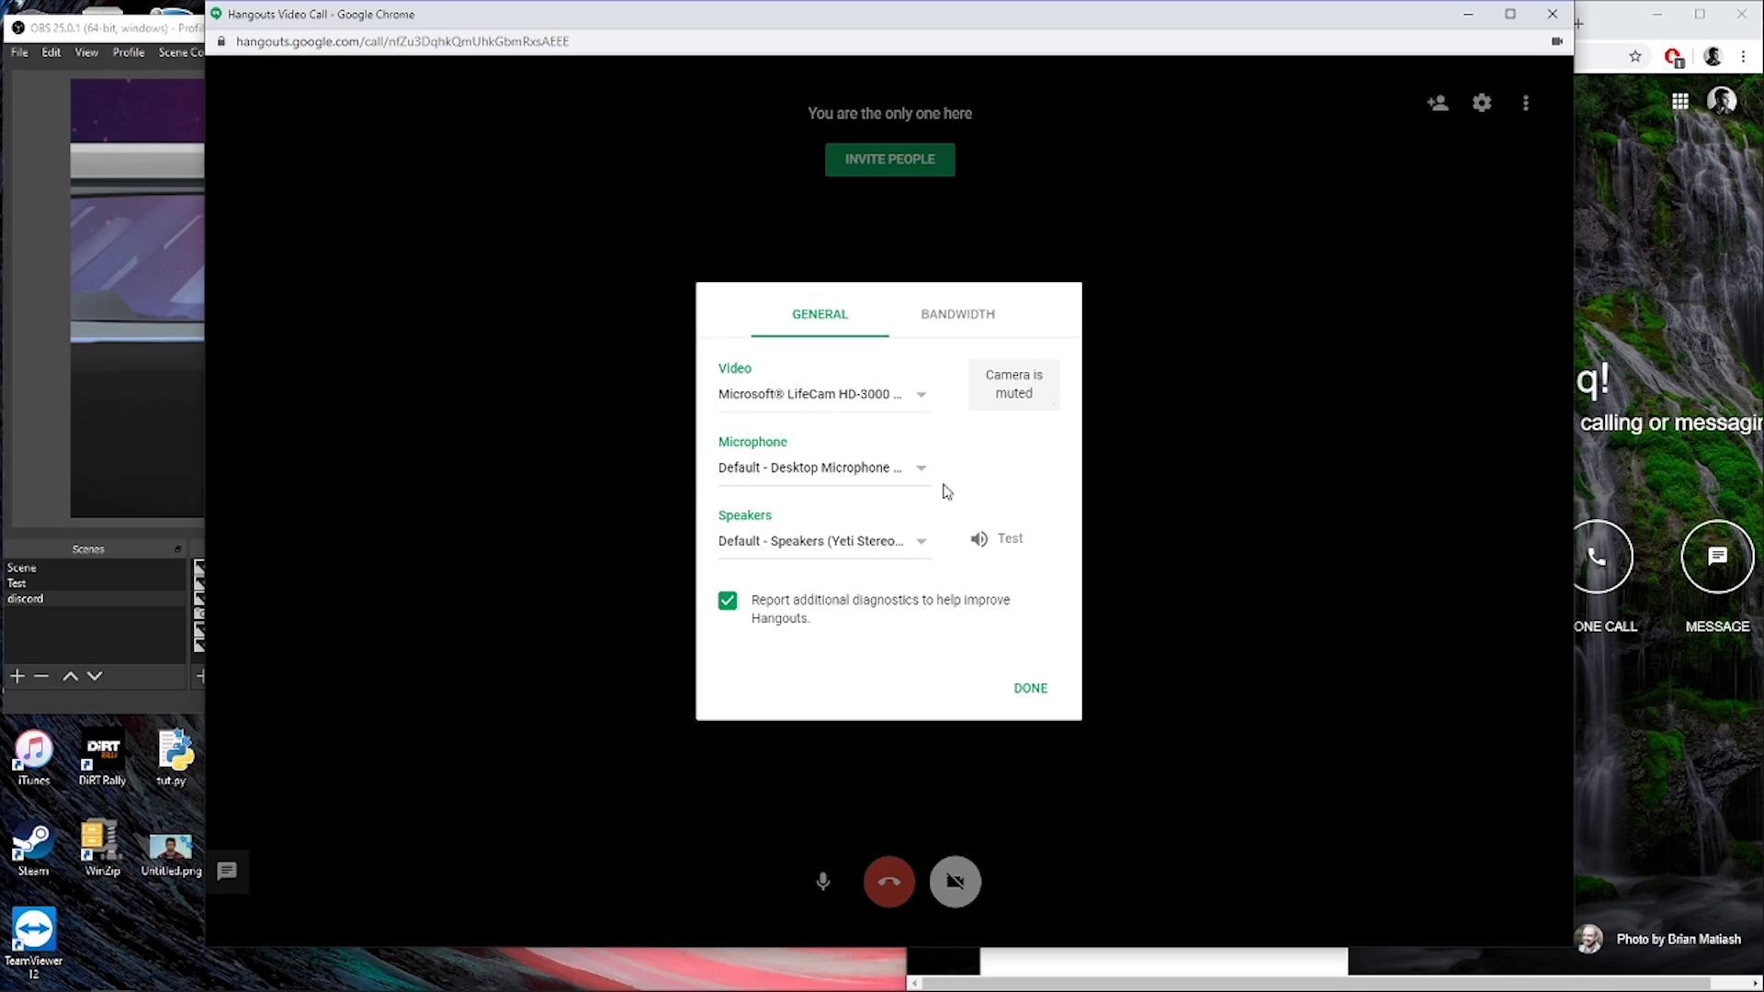
click(876, 400)
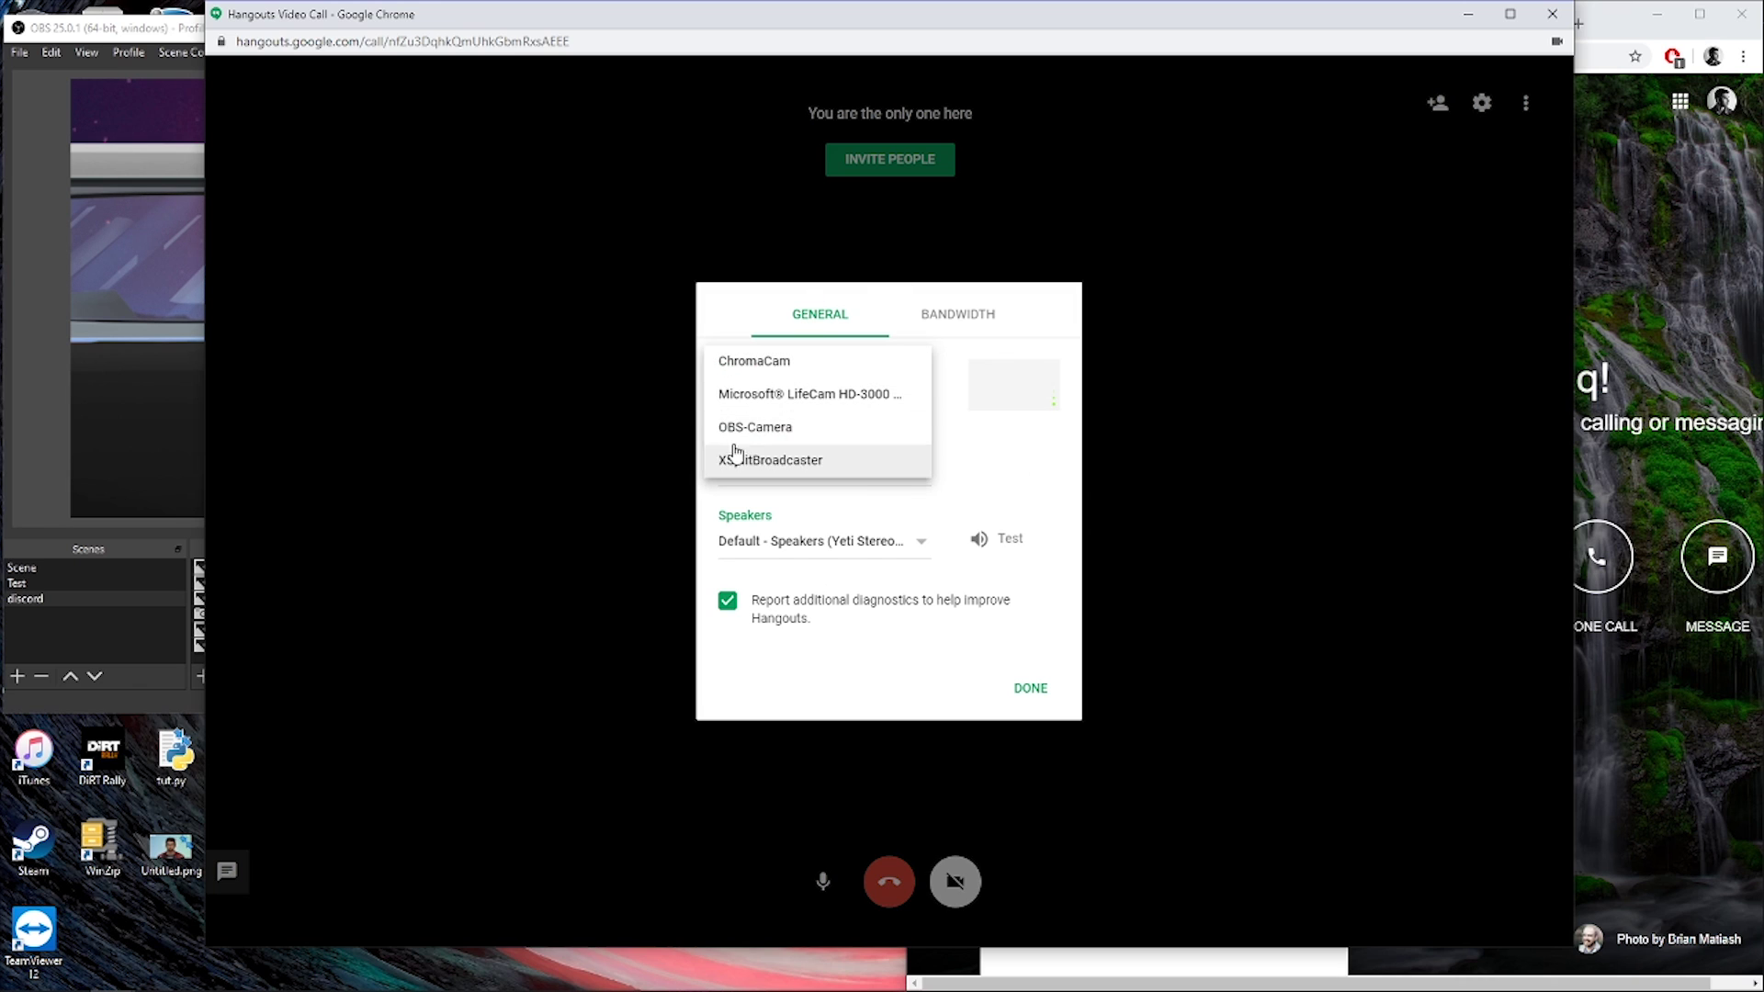
click(866, 428)
click(877, 395)
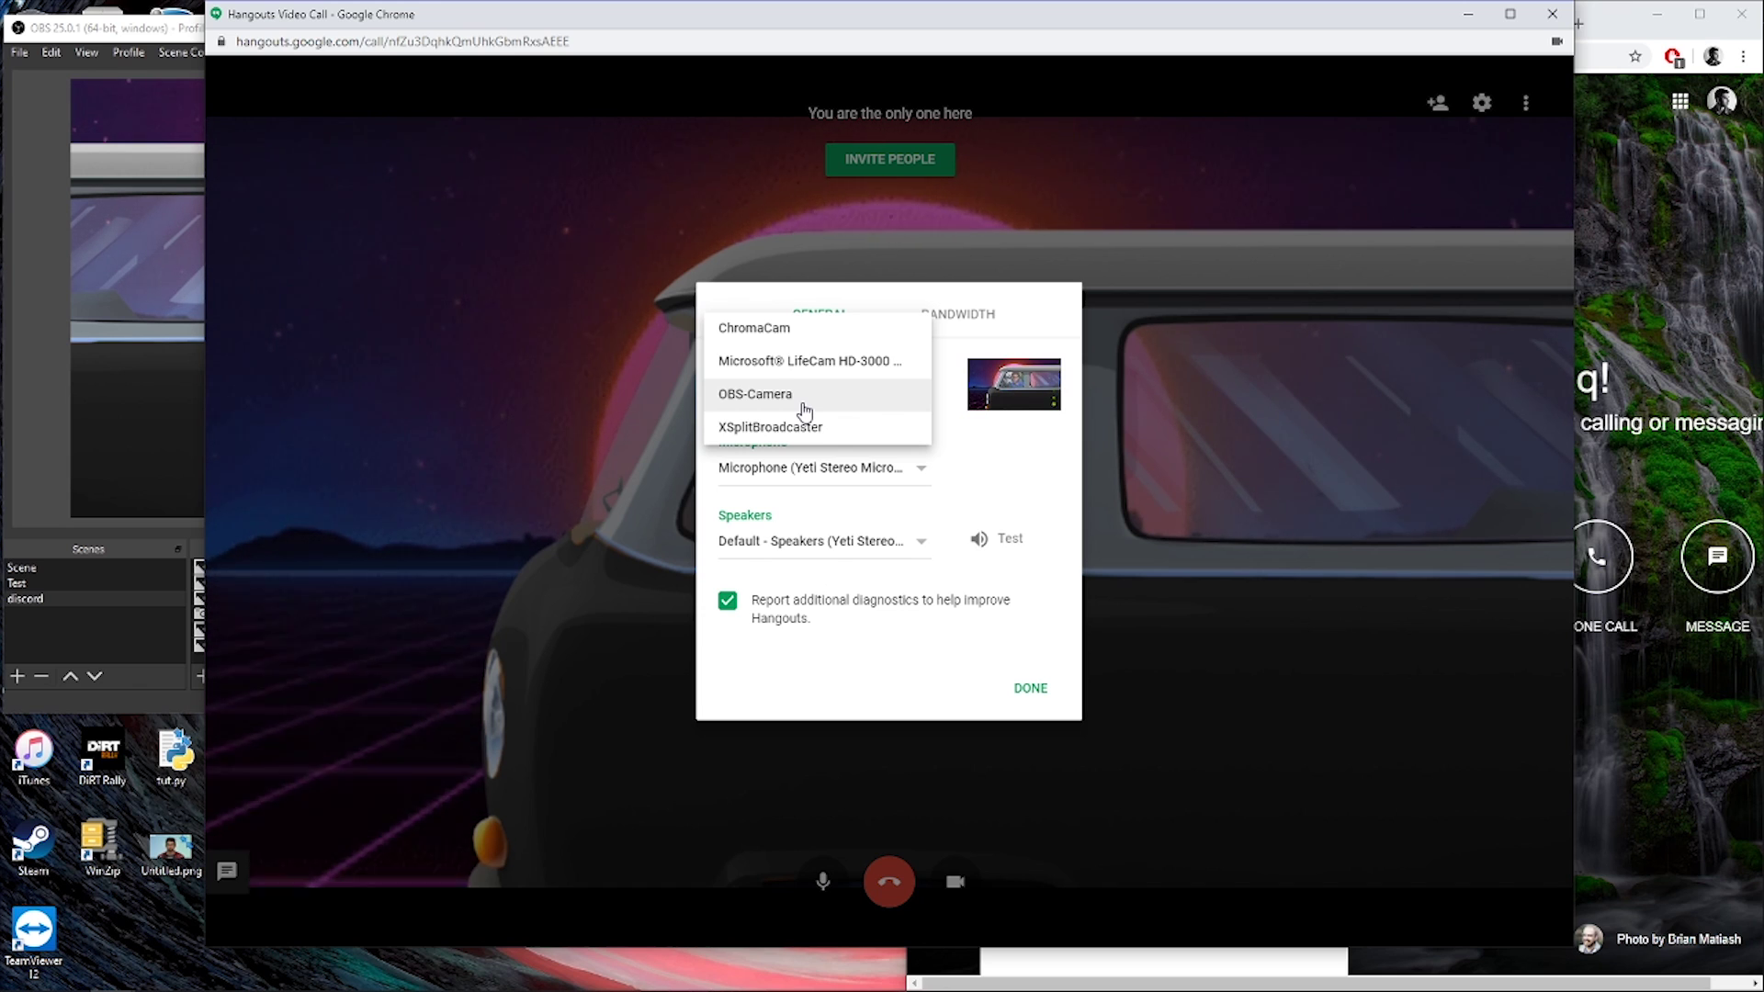
click(1014, 448)
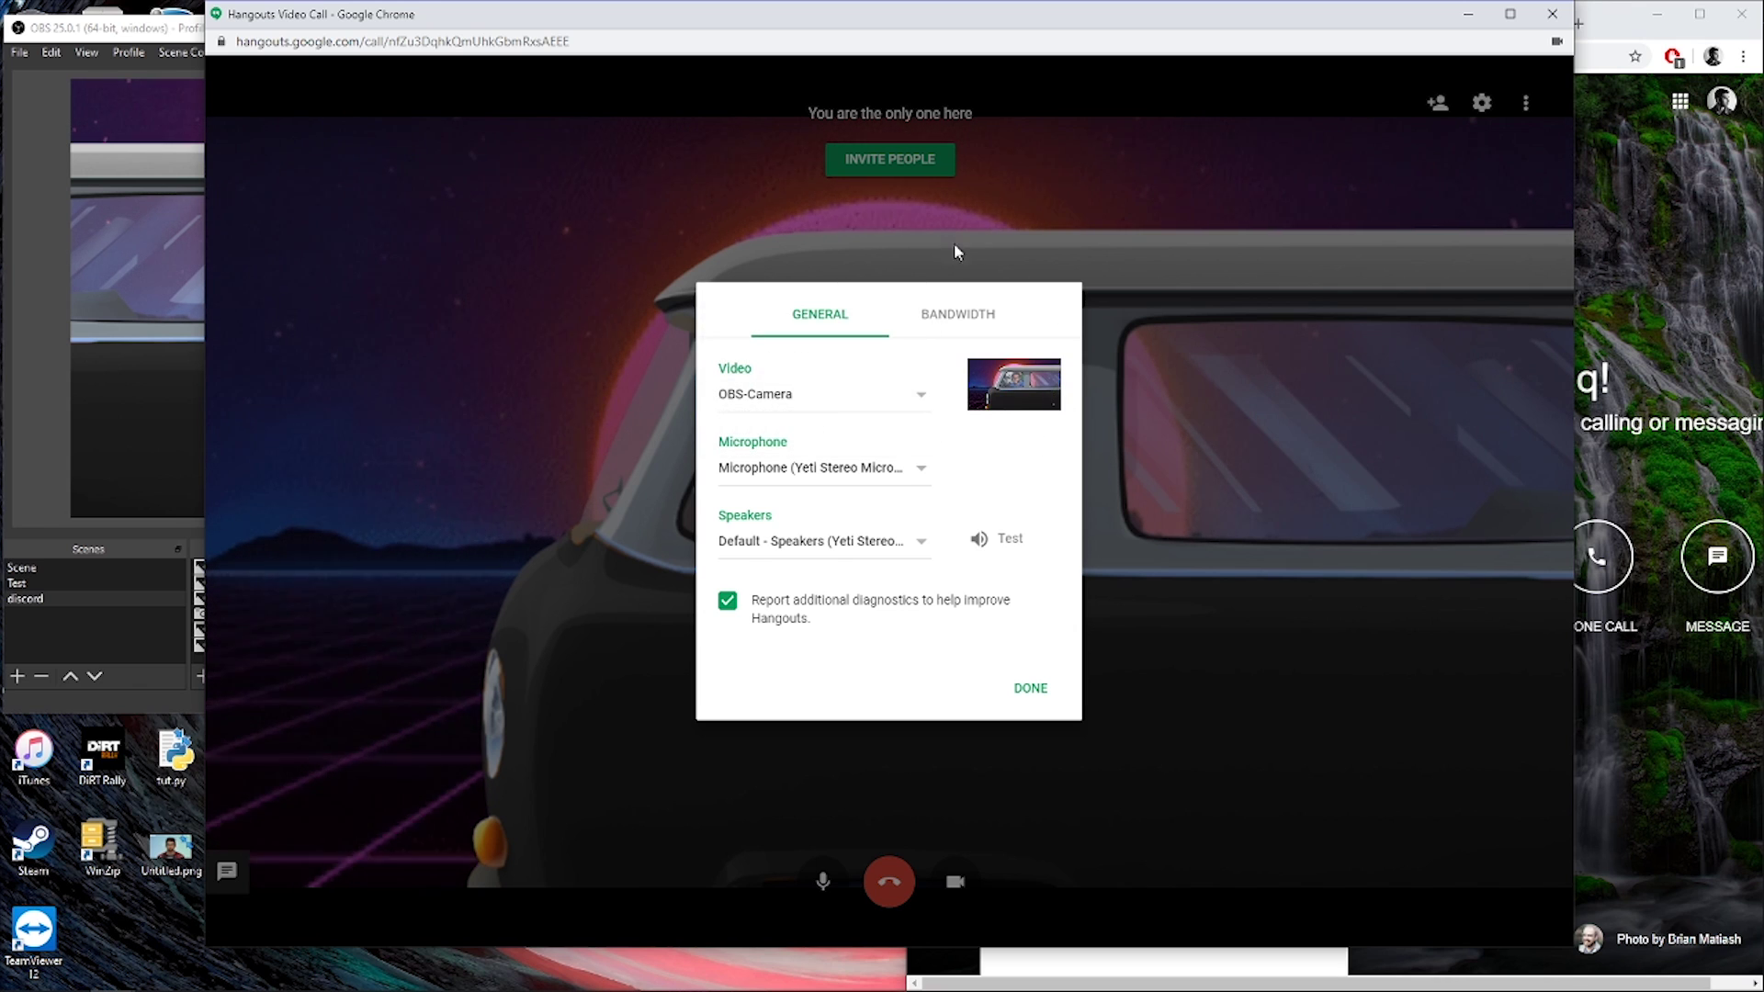
click(1030, 690)
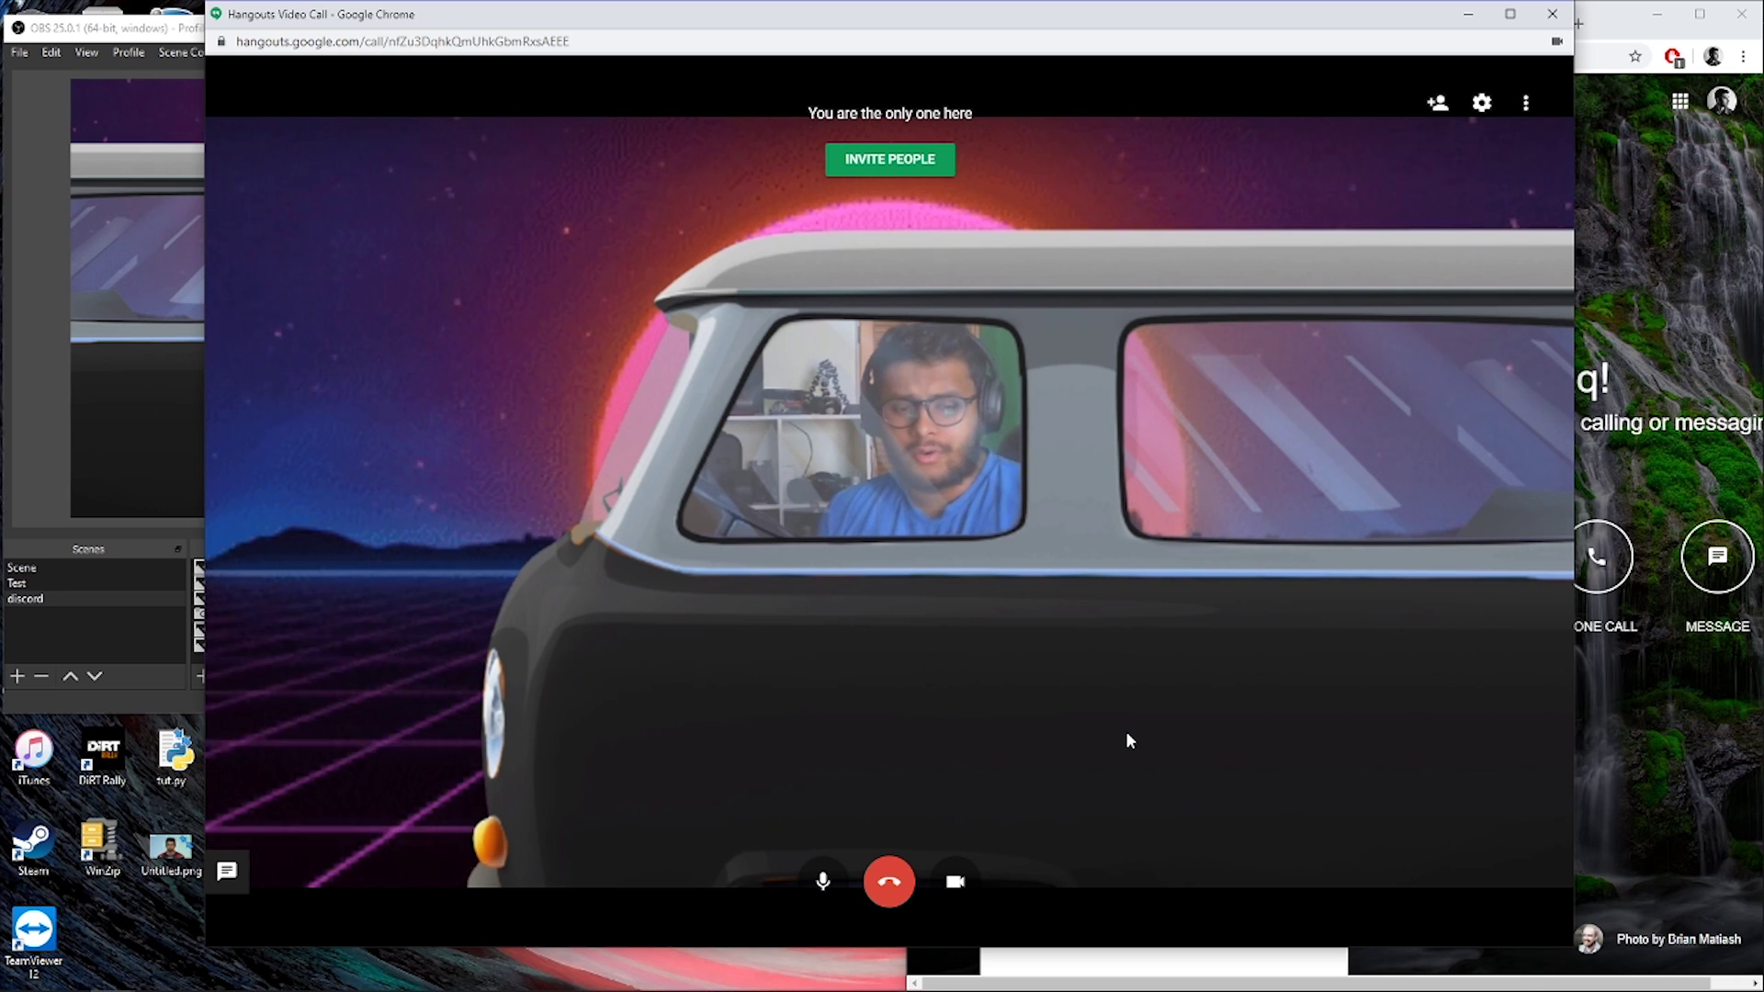
Step: Reselect OBS-Camera as the call's video source, then bring OBS forward centred on screen
click(1482, 104)
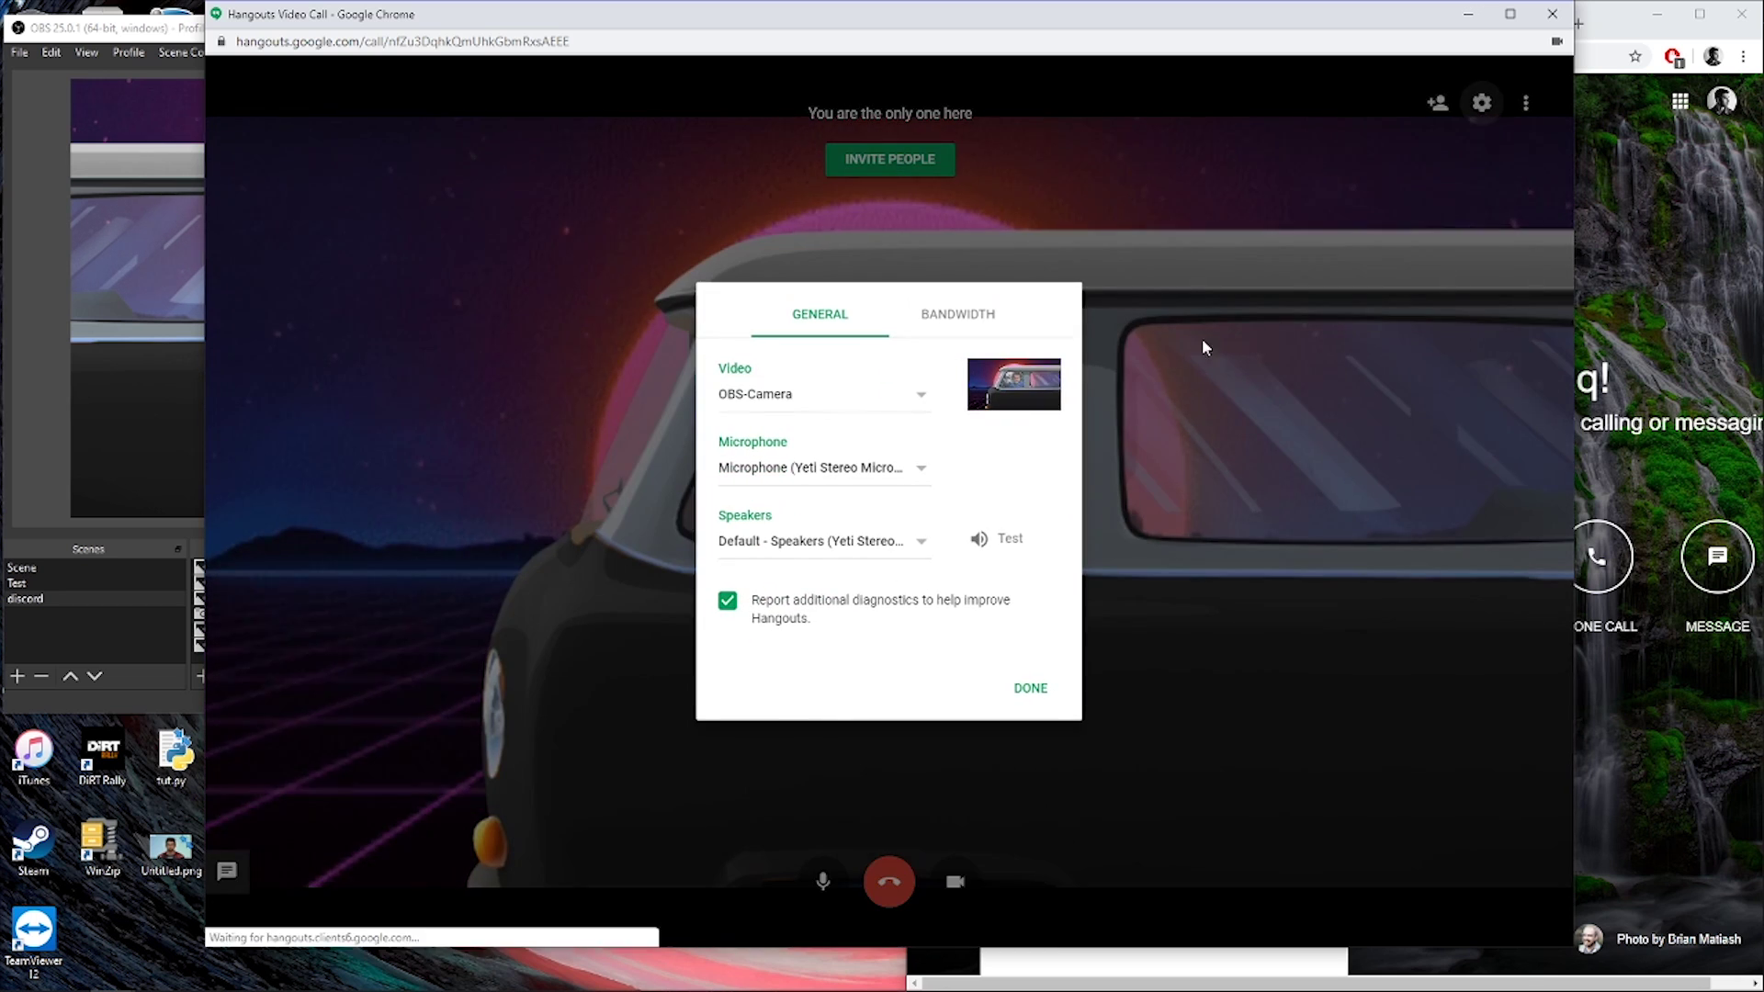
click(927, 399)
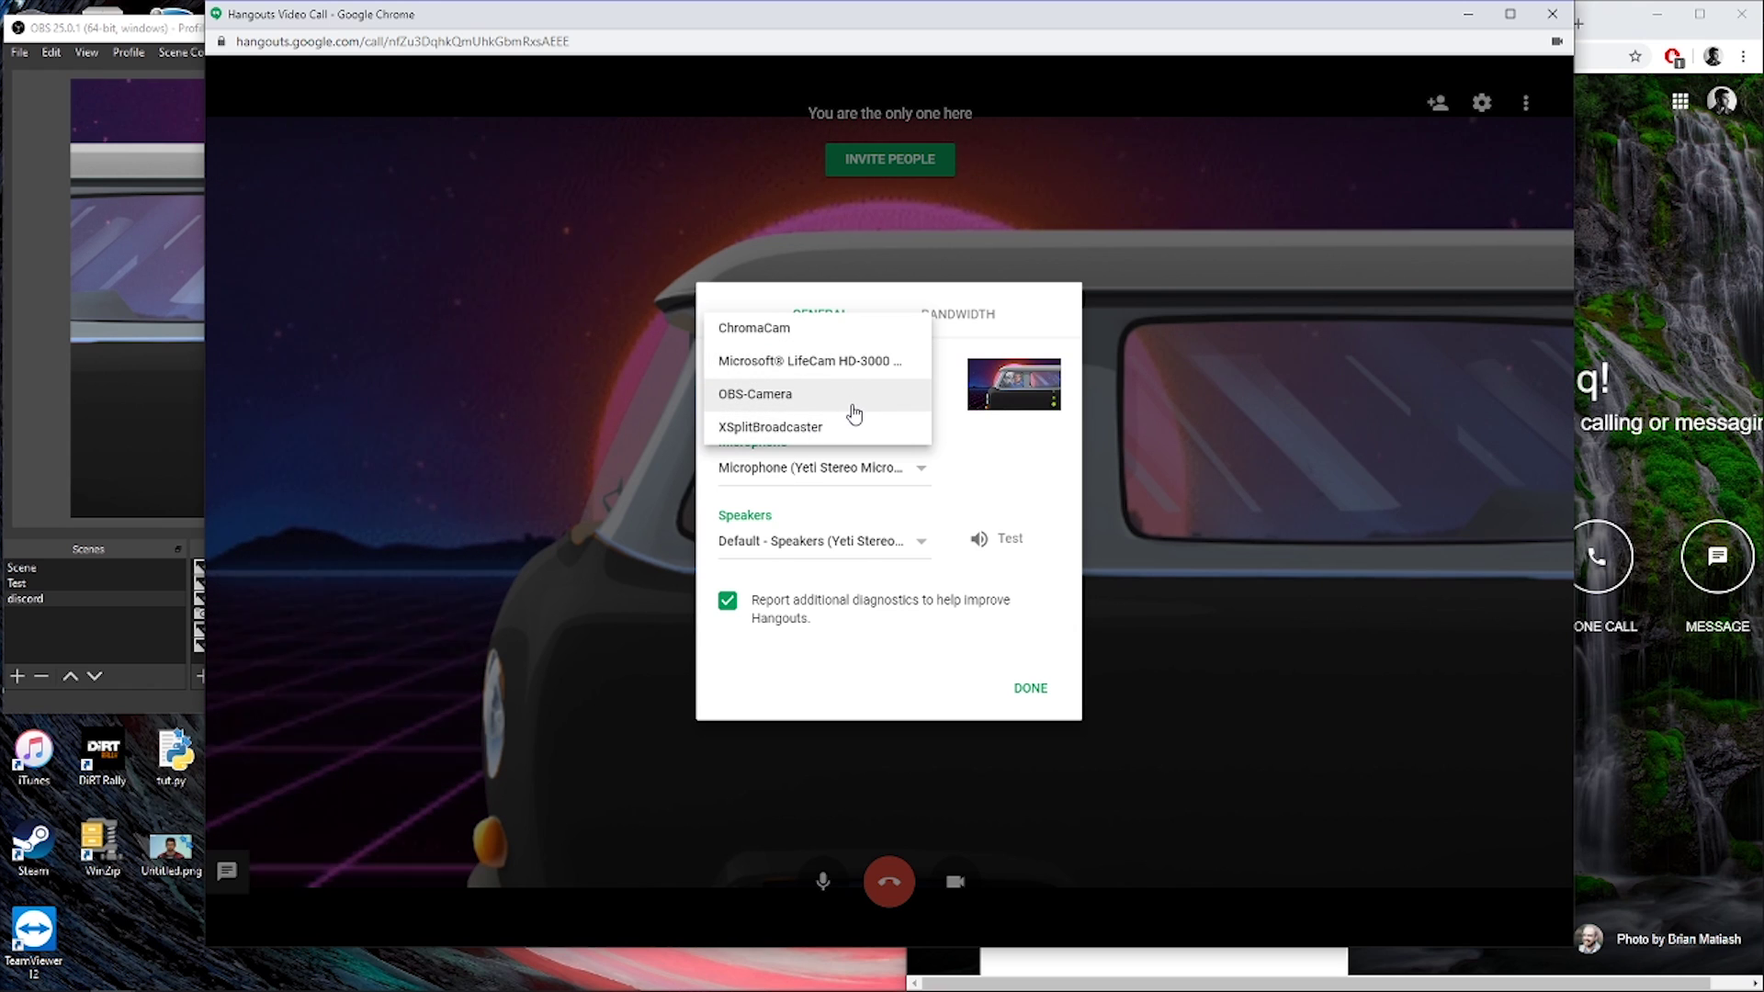
click(988, 424)
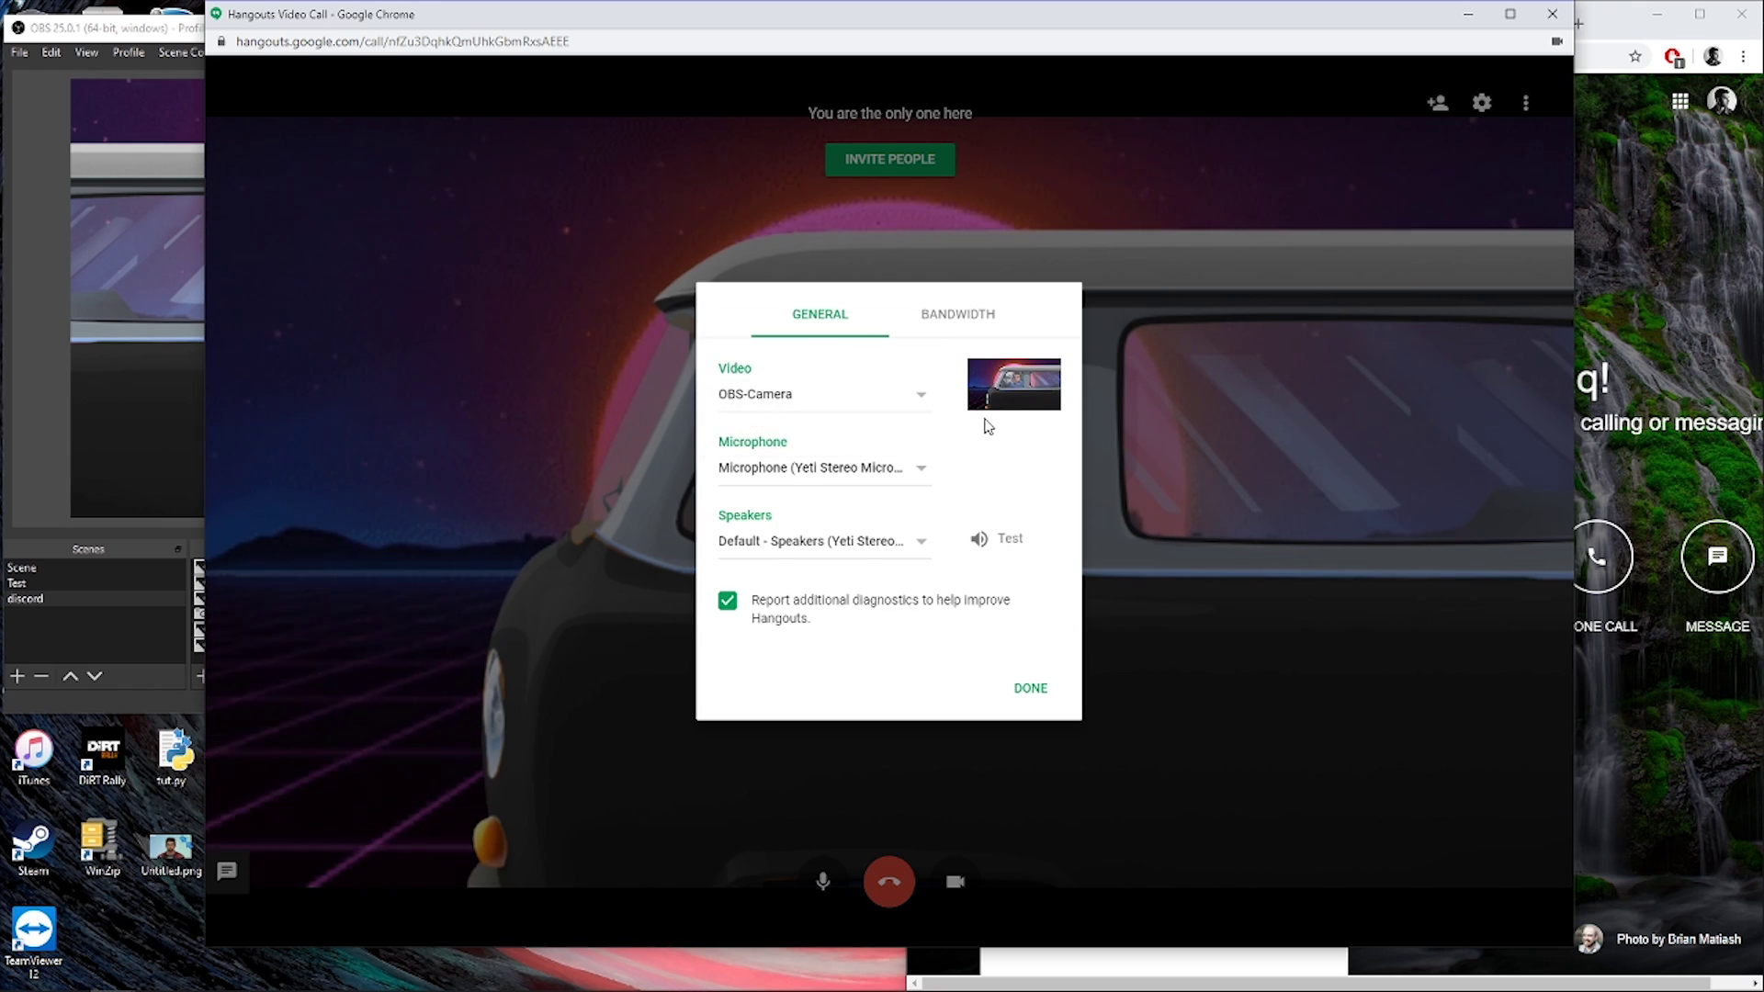
click(1062, 684)
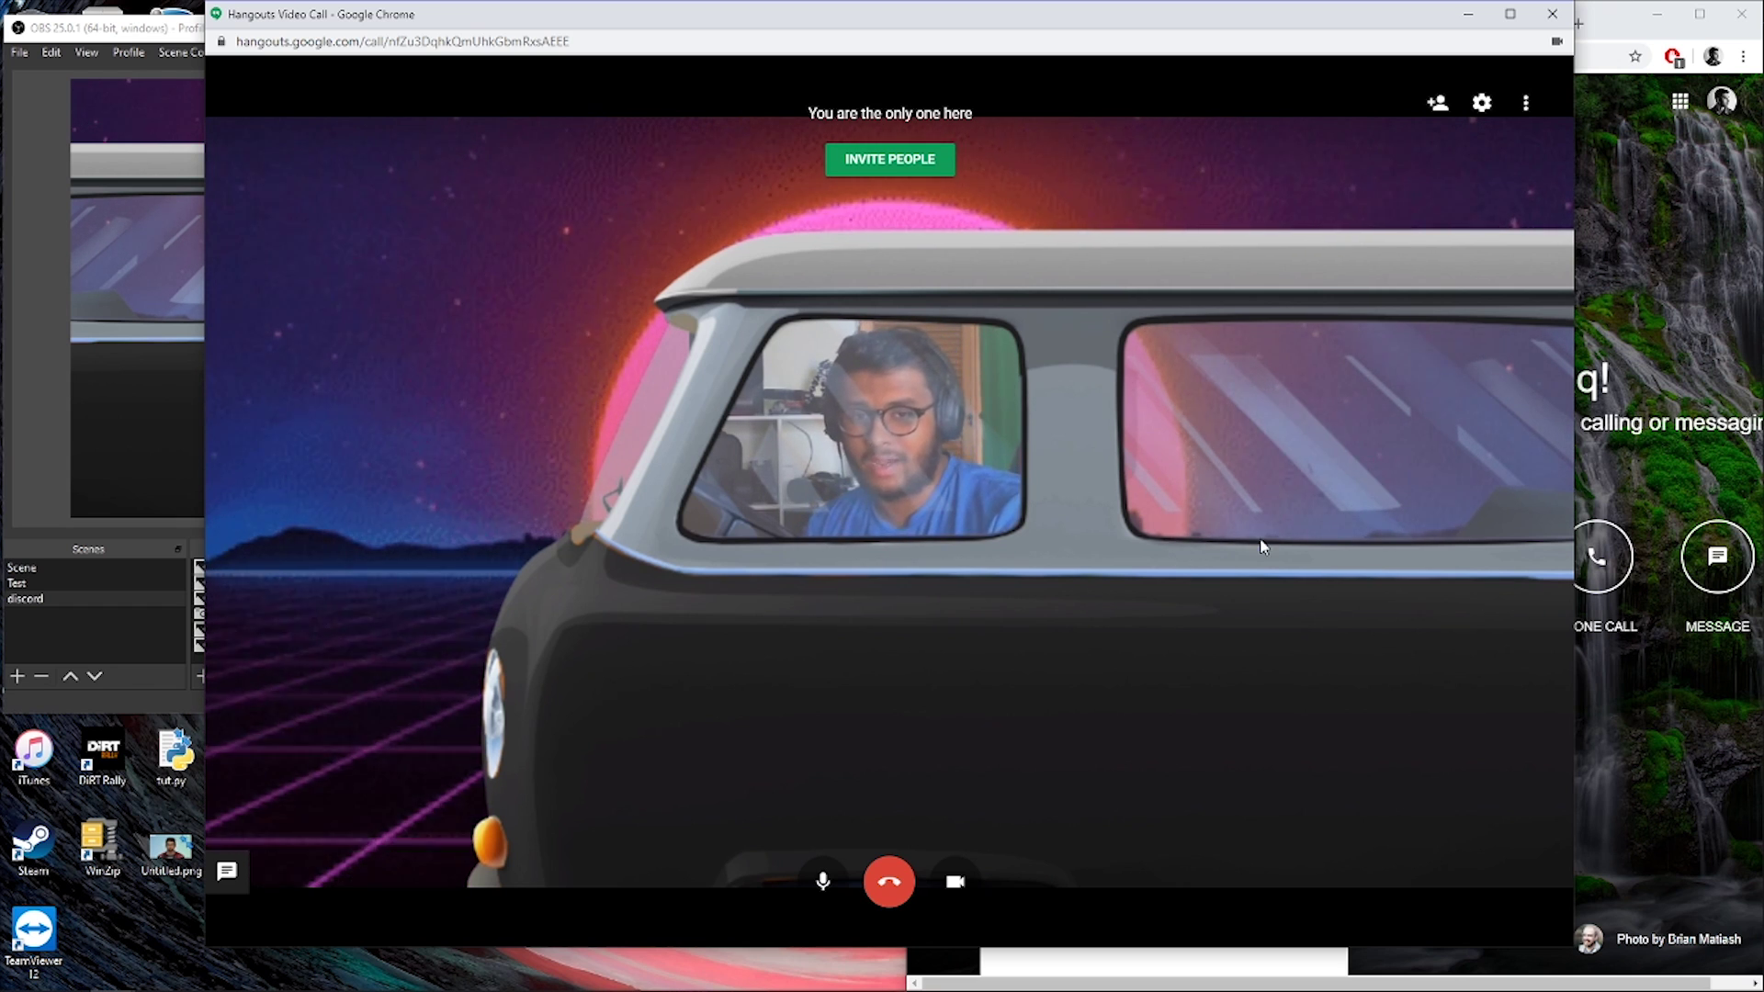
click(129, 101)
drag(168, 28, 680, 140)
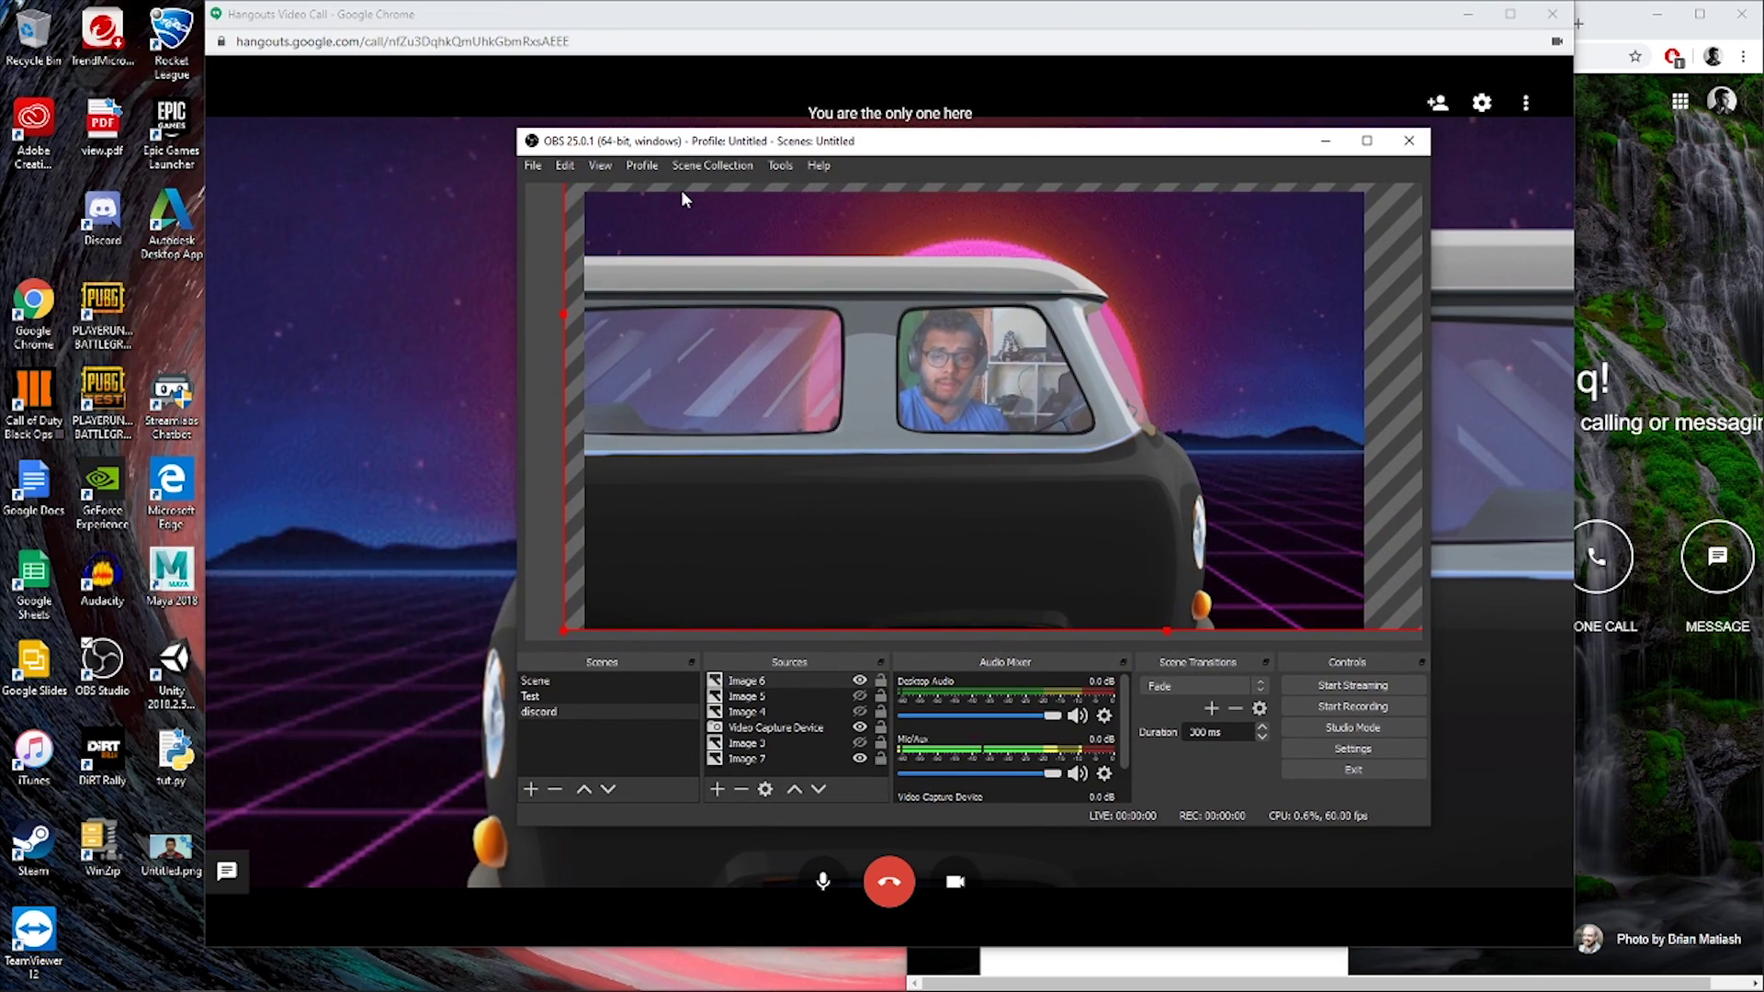